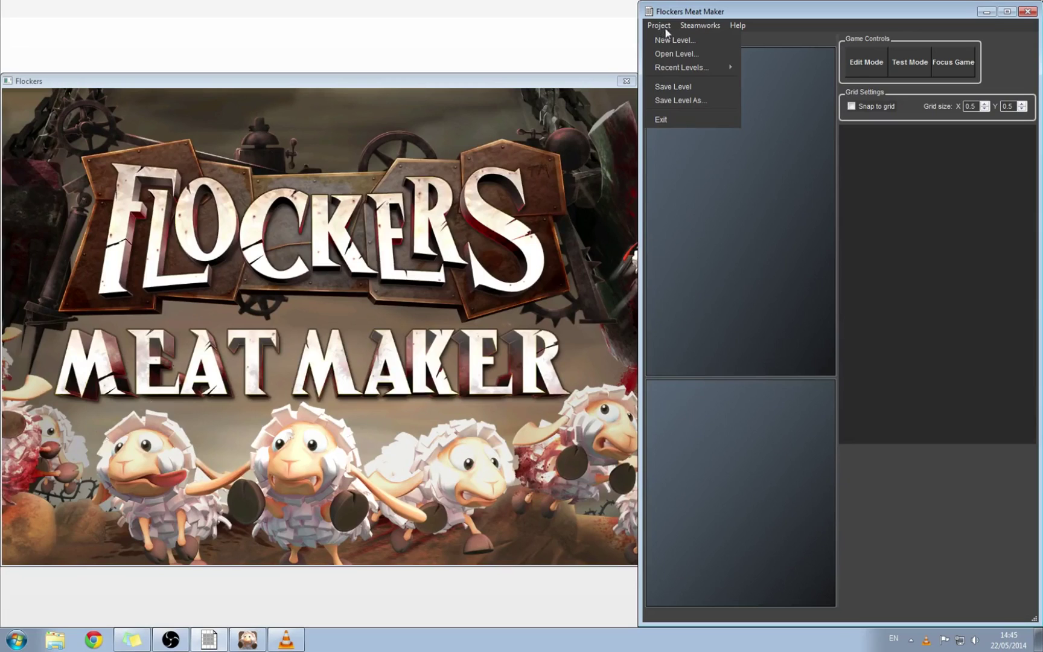
Create a new level file named My First Level.
{"action": "left_click", "coordinate": [695, 43]}
{"action": "left_click_drag", "start_coordinate": [796, 31], "coordinate": [643, 94]}
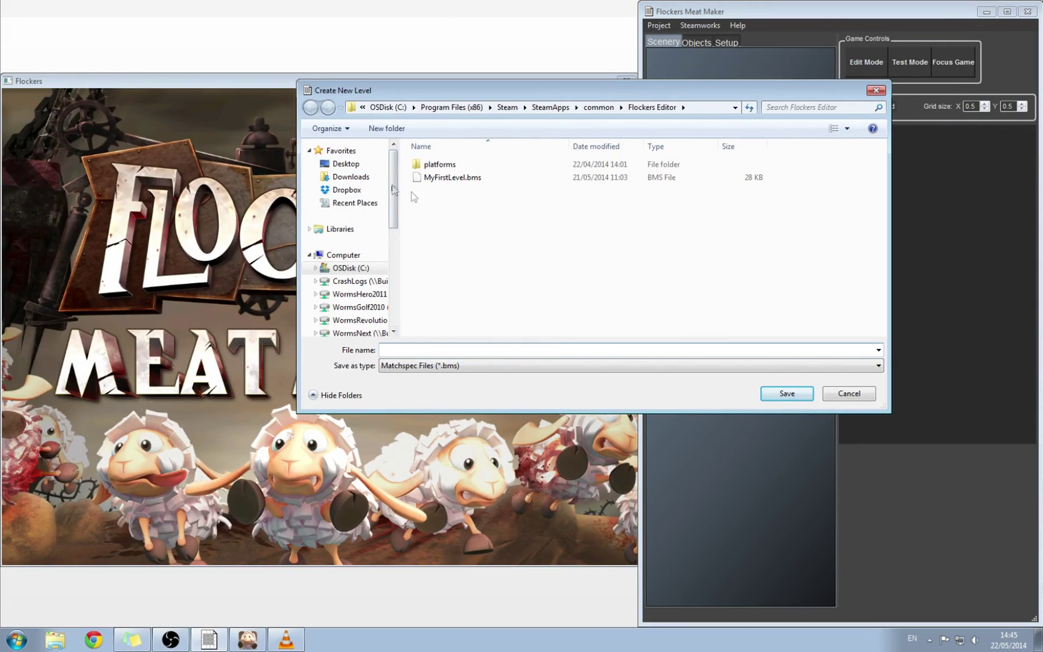
{"action": "type", "text": "My First Level"}
{"action": "left_click", "coordinate": [787, 393]}
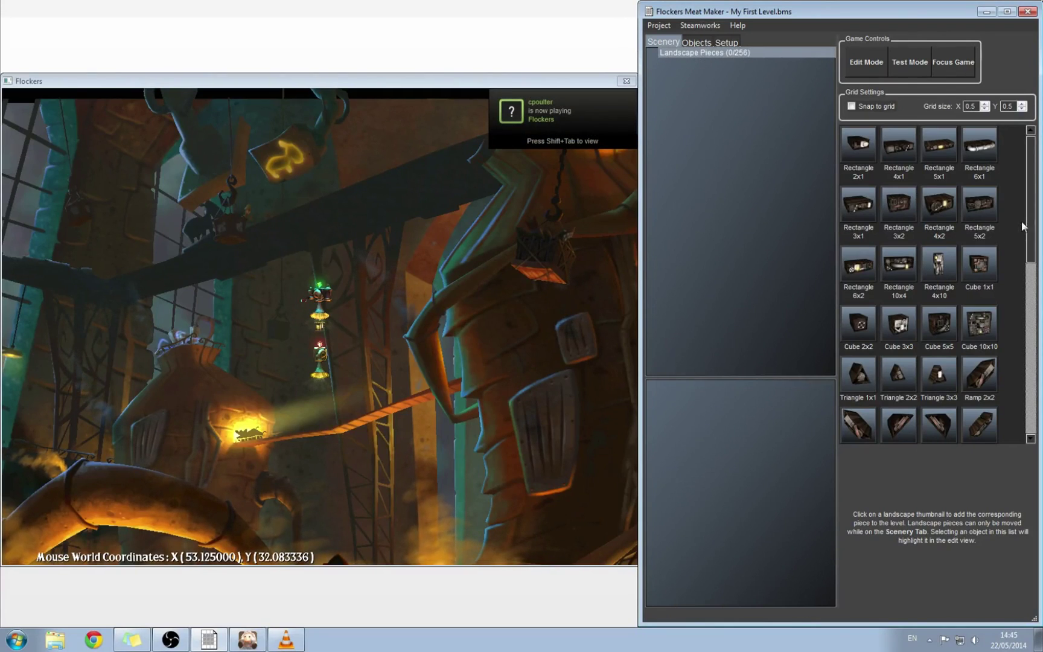
Add four Rectangle 10x4 landscape pieces and line them up end to end as a horizontal platform below the spawn and exit points.
{"action": "left_click", "coordinate": [909, 263]}
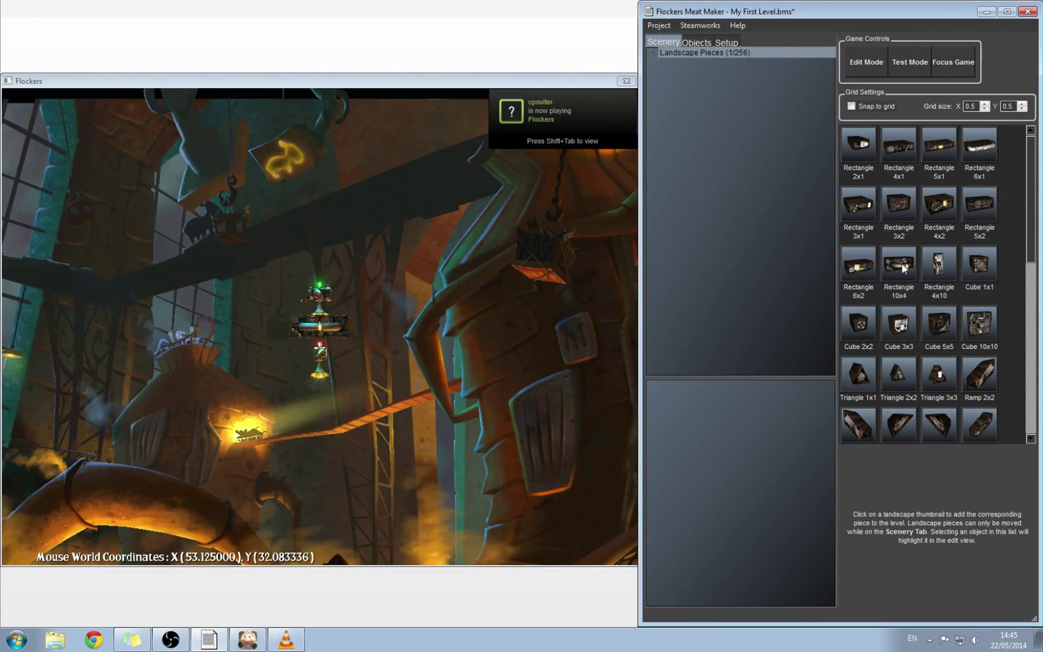
{"action": "left_click_drag", "start_coordinate": [293, 328], "coordinate": [197, 406]}
{"action": "left_click_drag", "start_coordinate": [333, 332], "coordinate": [306, 384]}
{"action": "left_click_drag", "start_coordinate": [378, 351], "coordinate": [345, 403]}
{"action": "left_click_drag", "start_coordinate": [340, 345], "coordinate": [408, 404]}
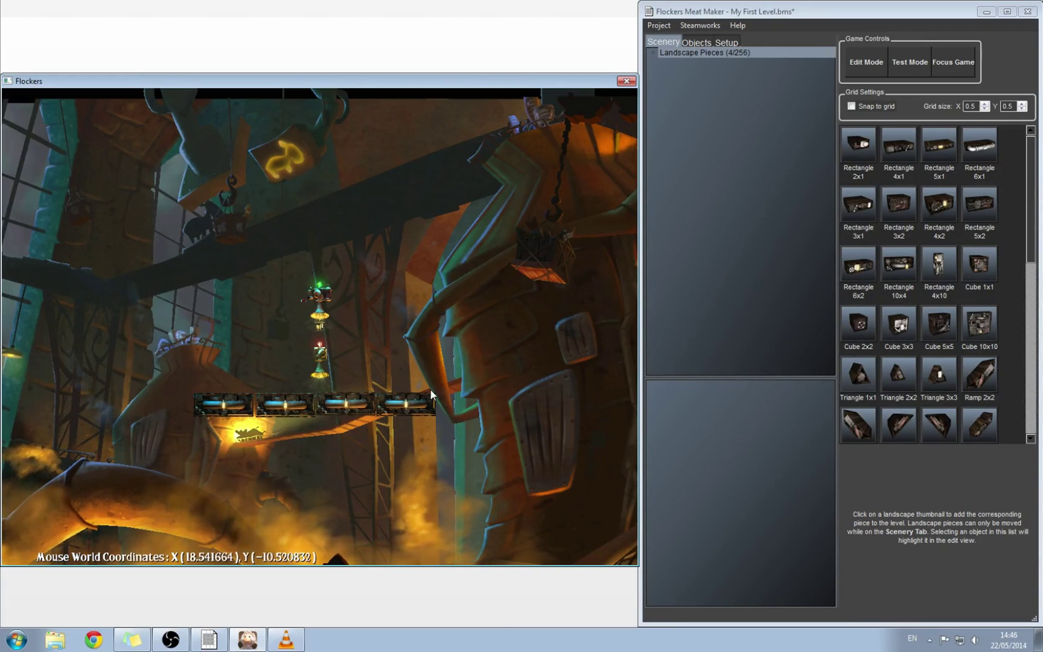
Extend the right end of the platform with two more Rectangle 10x4 pieces.
{"action": "left_click", "coordinate": [893, 276]}
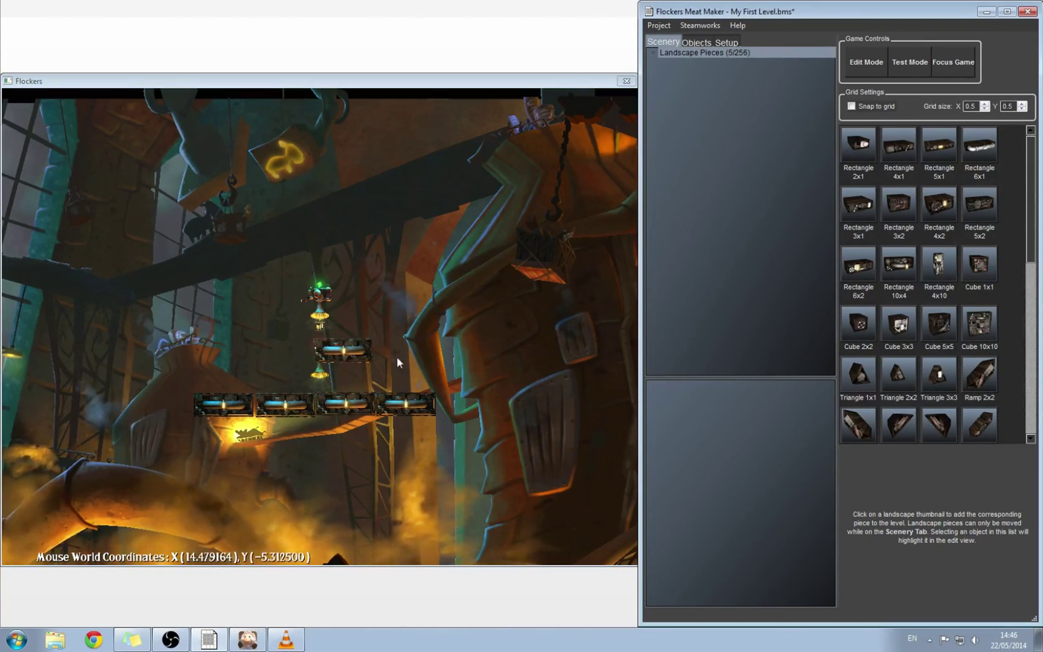
{"action": "left_click_drag", "start_coordinate": [356, 356], "coordinate": [472, 409]}
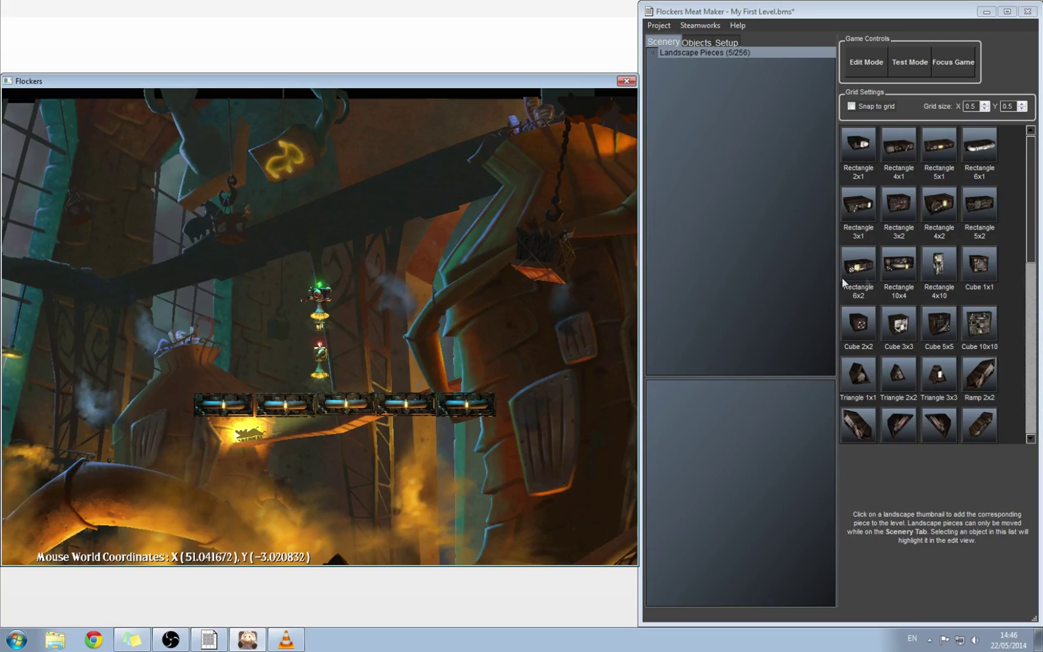
{"action": "left_click", "coordinate": [893, 276]}
{"action": "left_click_drag", "start_coordinate": [354, 329], "coordinate": [489, 404]}
Turn on grid snapping for placing the level pieces.
{"action": "scroll", "coordinate": [534, 411], "scroll_direction": "up", "scroll_amount": 5}
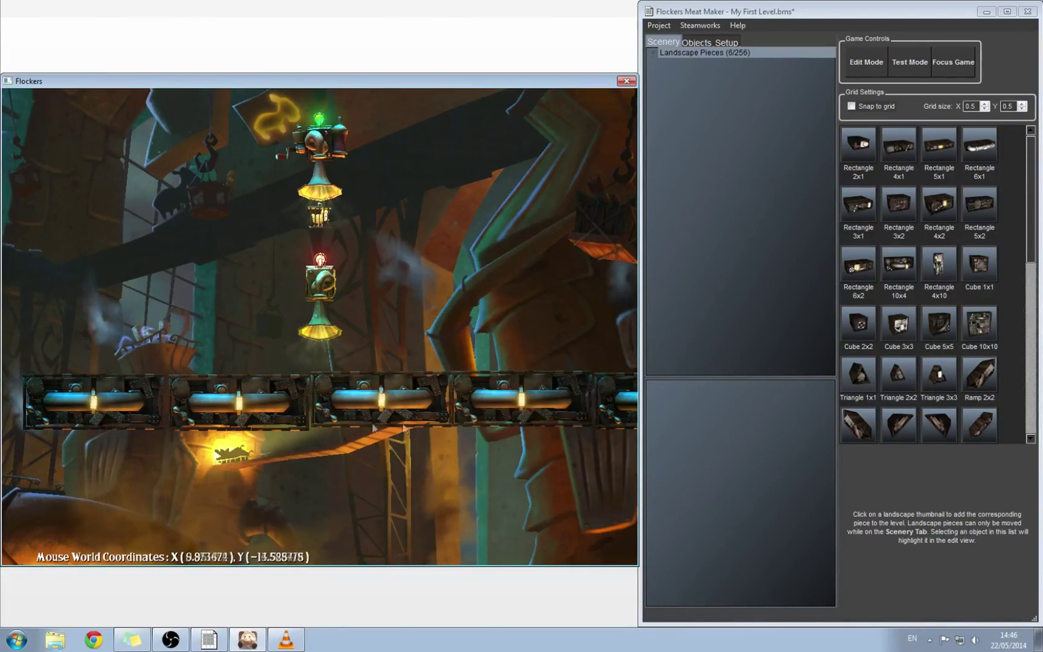
{"action": "scroll", "coordinate": [362, 425], "scroll_direction": "down", "scroll_amount": 3}
{"action": "right_click_drag", "start_coordinate": [362, 424], "coordinate": [621, 418]}
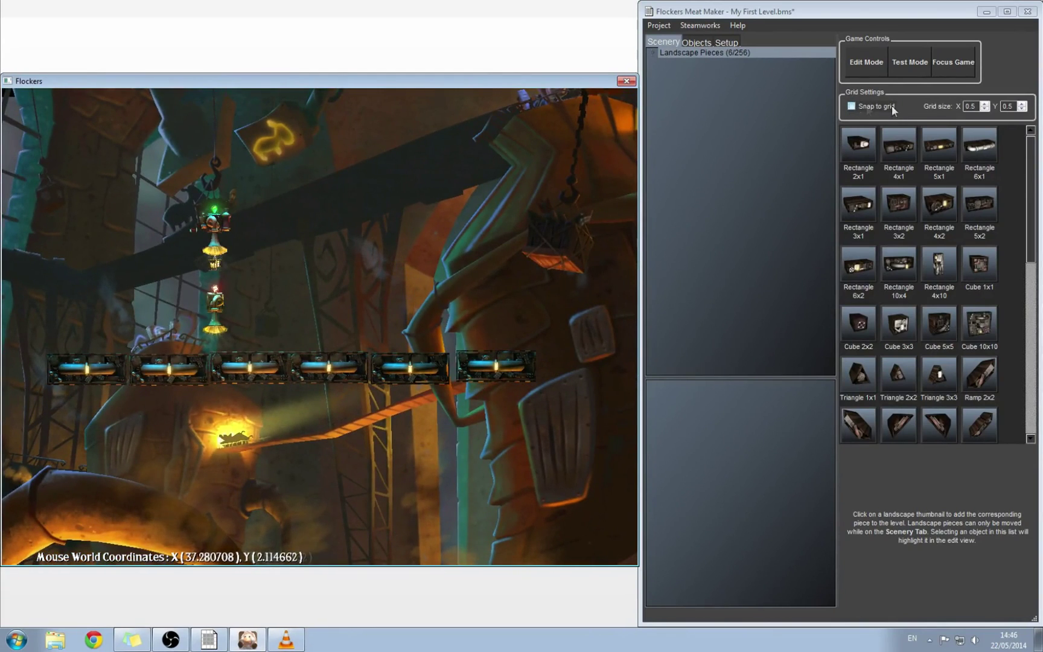
{"action": "left_click", "coordinate": [852, 106]}
Nudge the rectangle pieces onto the grid so that they sit level and flush against each other in one row.
{"action": "left_click", "coordinate": [440, 383]}
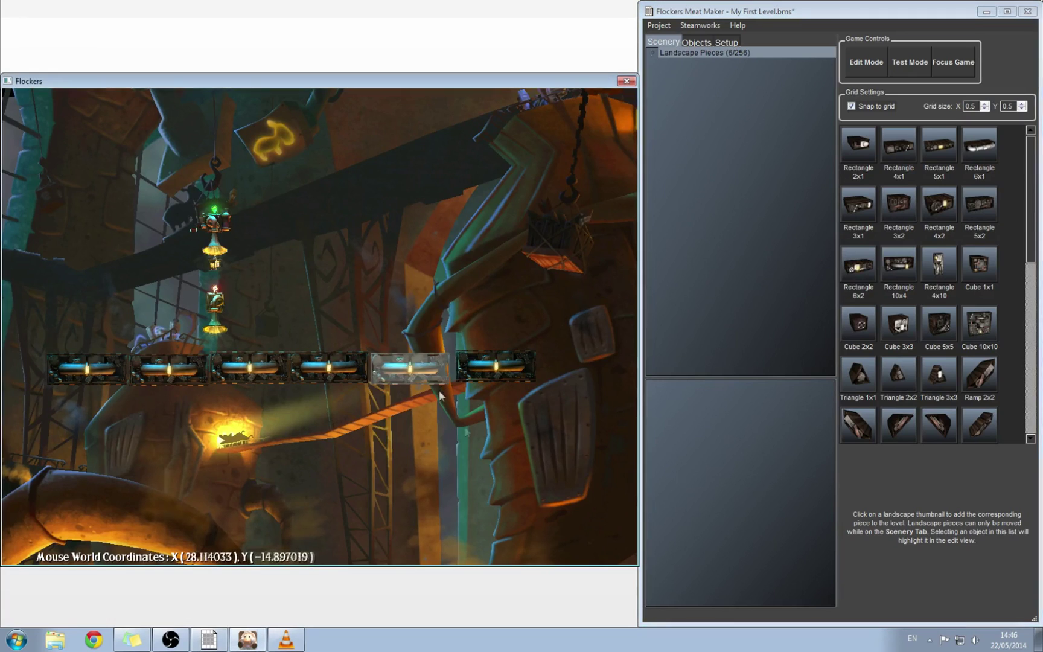
{"action": "scroll", "coordinate": [445, 398], "scroll_direction": "up", "scroll_amount": 4}
{"action": "mouse_move", "coordinate": [483, 410]}
{"action": "left_mouse_down"}
{"action": "mouse_move", "coordinate": [472, 366]}
{"action": "mouse_move", "coordinate": [492, 388]}
{"action": "mouse_move", "coordinate": [486, 417]}
{"action": "mouse_move", "coordinate": [433, 482]}
{"action": "mouse_move", "coordinate": [497, 408]}
{"action": "mouse_move", "coordinate": [483, 398]}
{"action": "left_mouse_up"}
{"action": "mouse_move", "coordinate": [389, 395]}
{"action": "left_mouse_down"}
{"action": "mouse_move", "coordinate": [335, 389]}
{"action": "mouse_move", "coordinate": [398, 393]}
{"action": "left_mouse_up"}
{"action": "mouse_move", "coordinate": [251, 401]}
{"action": "left_mouse_down"}
{"action": "mouse_move", "coordinate": [193, 400]}
{"action": "mouse_move", "coordinate": [251, 399]}
{"action": "left_mouse_up"}
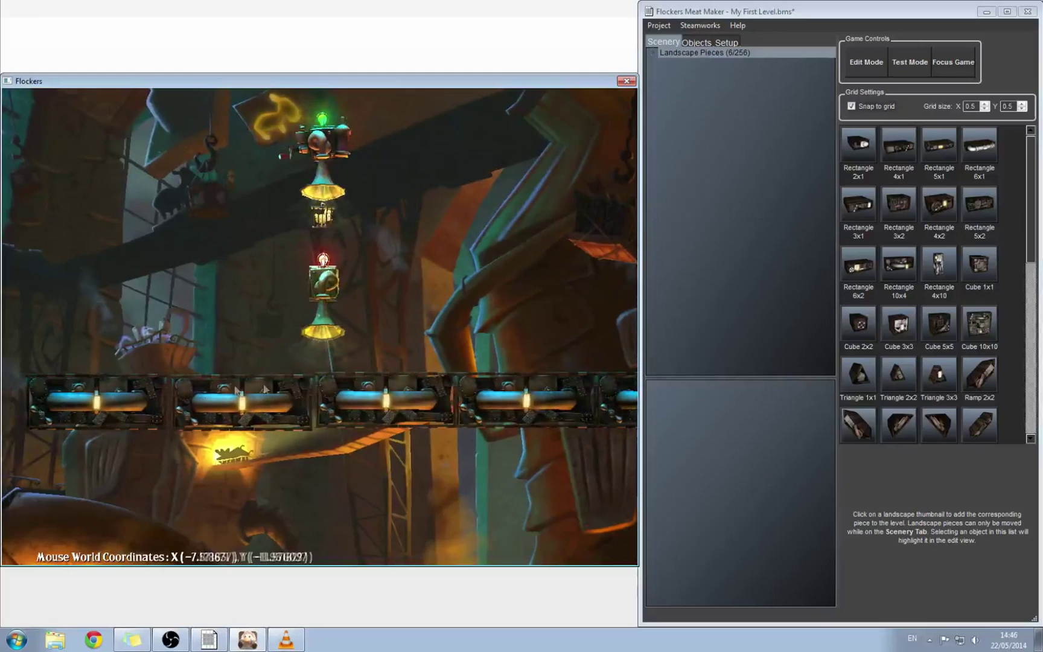
{"action": "mouse_move", "coordinate": [240, 395]}
{"action": "left_mouse_down"}
{"action": "mouse_move", "coordinate": [254, 386]}
{"action": "mouse_move", "coordinate": [246, 391]}
{"action": "left_mouse_up"}
{"action": "left_click_drag", "start_coordinate": [139, 395], "coordinate": [148, 392]}
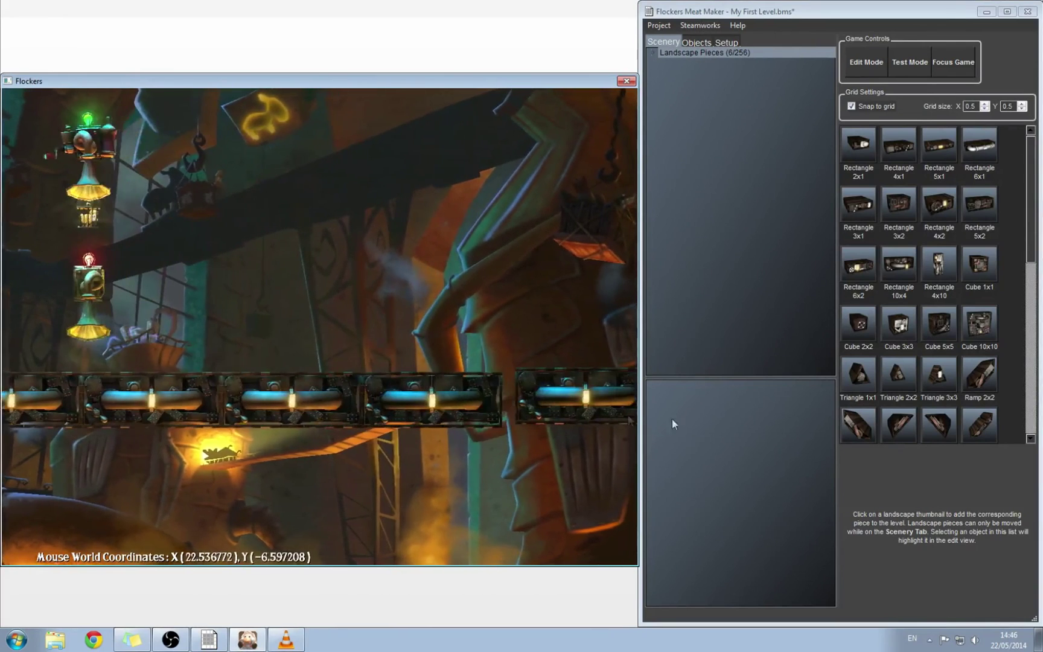
{"action": "left_click_drag", "start_coordinate": [551, 397], "coordinate": [547, 399]}
{"action": "scroll", "coordinate": [418, 395], "scroll_direction": "down", "scroll_amount": 5}
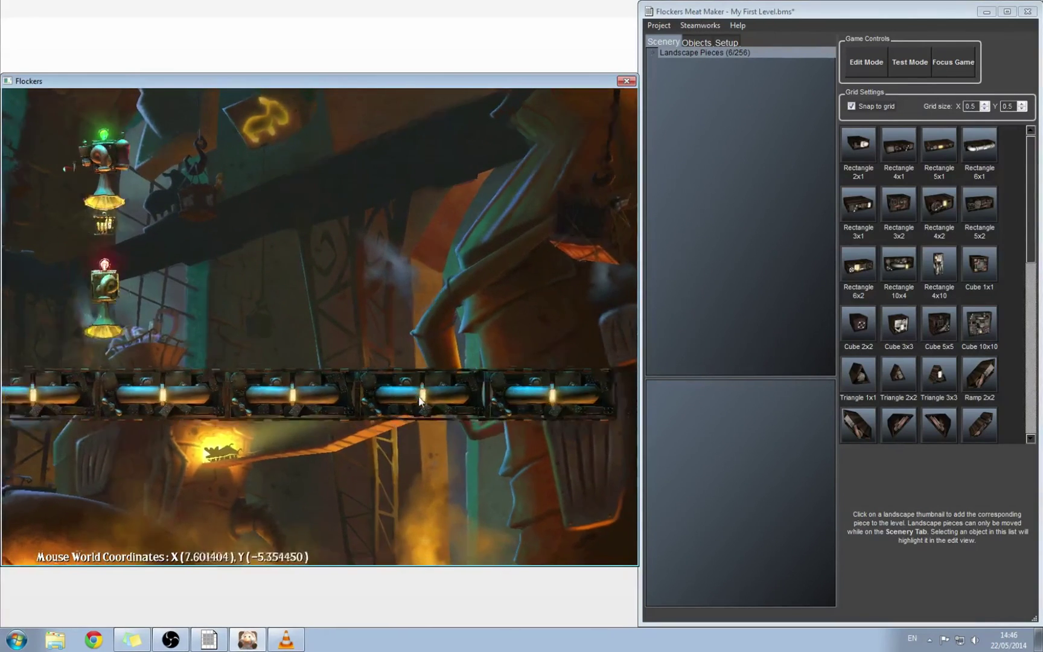
Move the spawn point above the platform's left end, the exit above its right end and the golden fleece just before the exit.
{"action": "left_click_drag", "start_coordinate": [213, 247], "coordinate": [74, 305]}
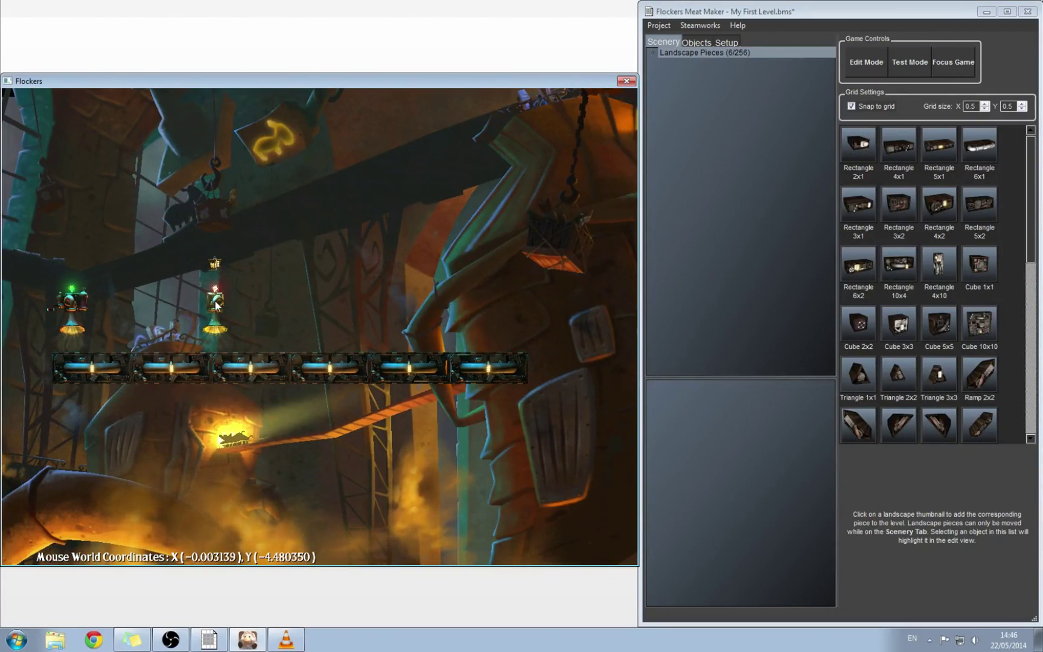
{"action": "left_click_drag", "start_coordinate": [231, 294], "coordinate": [511, 303]}
{"action": "left_click_drag", "start_coordinate": [218, 266], "coordinate": [478, 344]}
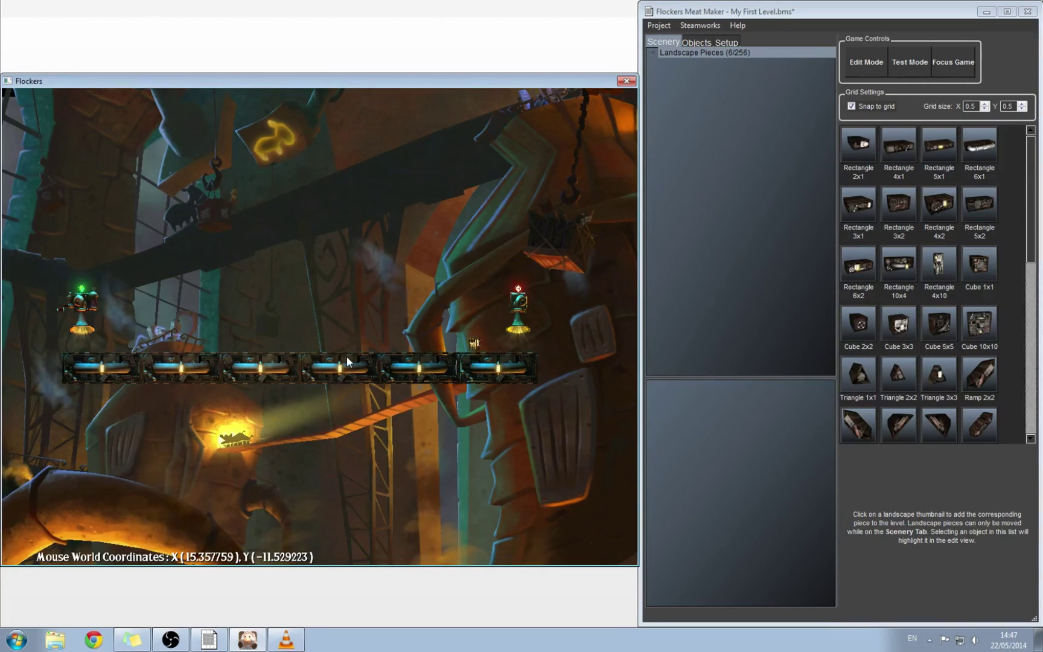
Move the fourth rectangle below the second and third to open a gap, and place a Full Ramp Right at the gap's left edge.
{"action": "left_click_drag", "start_coordinate": [347, 357], "coordinate": [212, 396]}
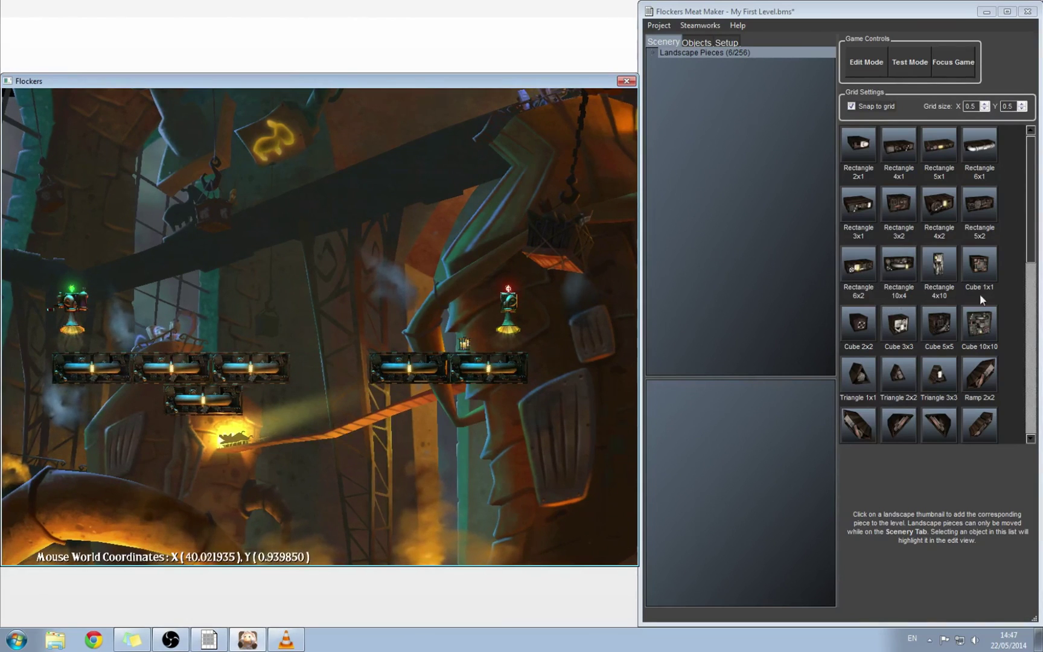
{"action": "left_click", "coordinate": [662, 46]}
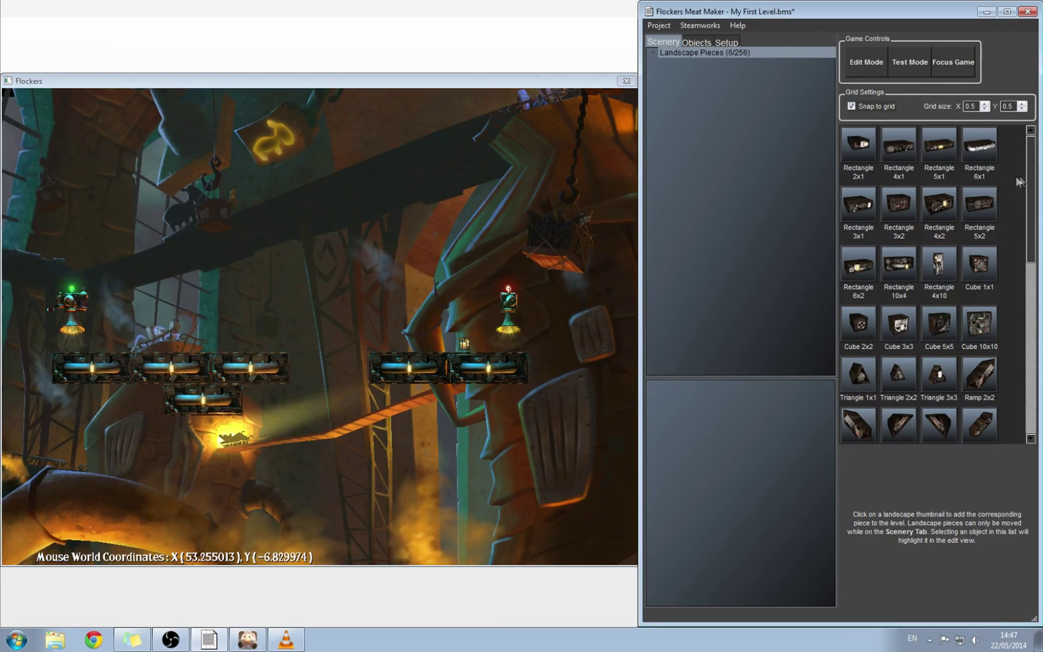
{"action": "left_click_drag", "start_coordinate": [1029, 171], "coordinate": [1031, 356]}
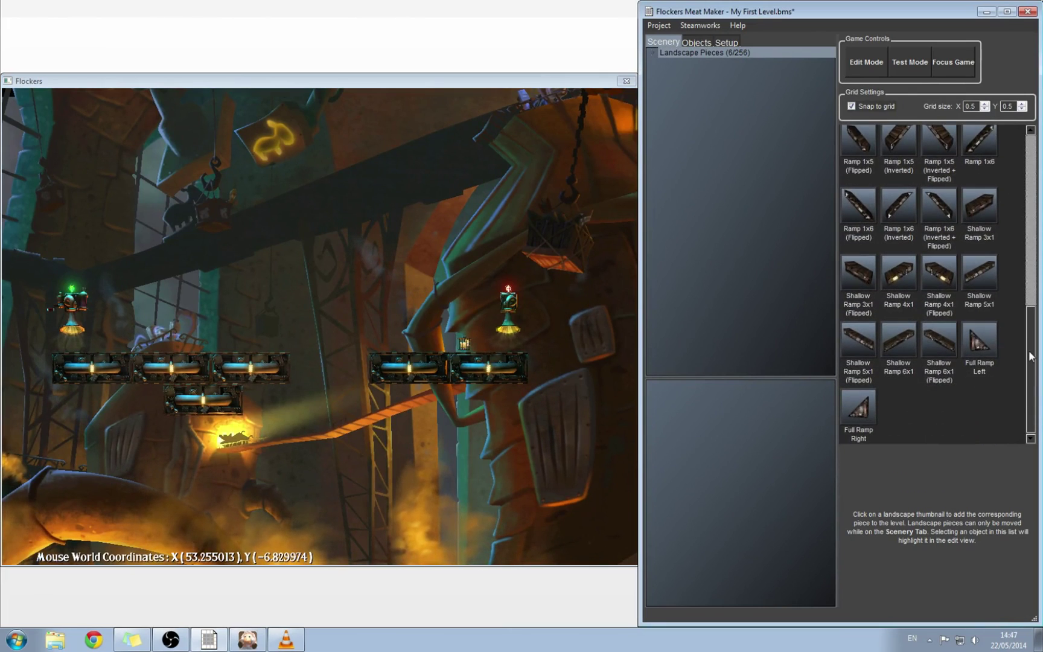
{"action": "left_click", "coordinate": [859, 416]}
{"action": "scroll", "coordinate": [320, 351], "scroll_direction": "up", "scroll_amount": 2}
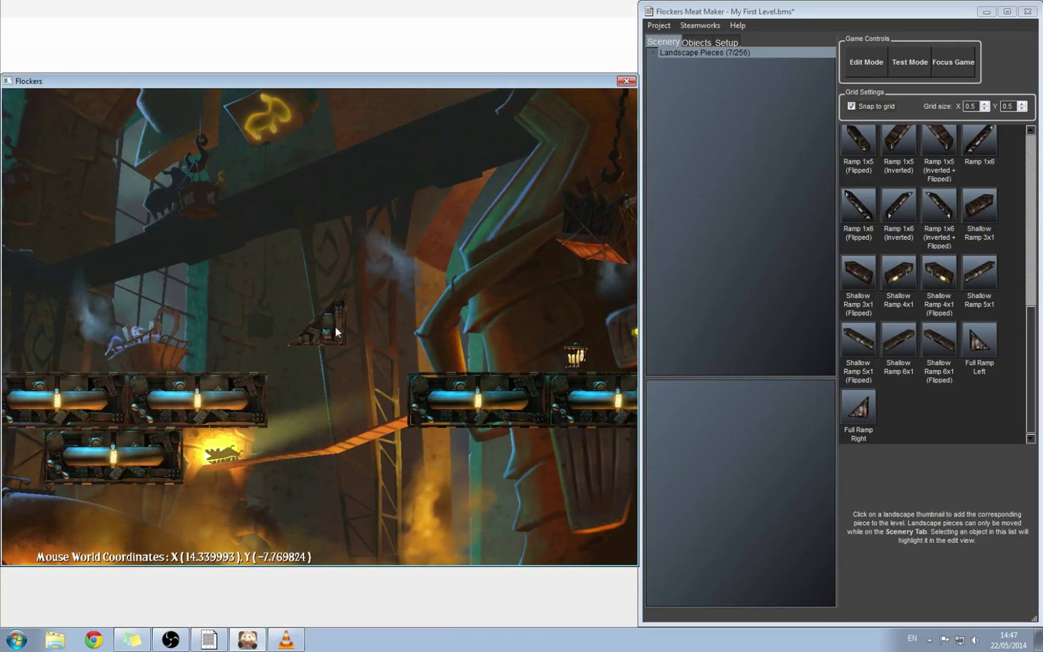
{"action": "left_click_drag", "start_coordinate": [334, 328], "coordinate": [314, 353]}
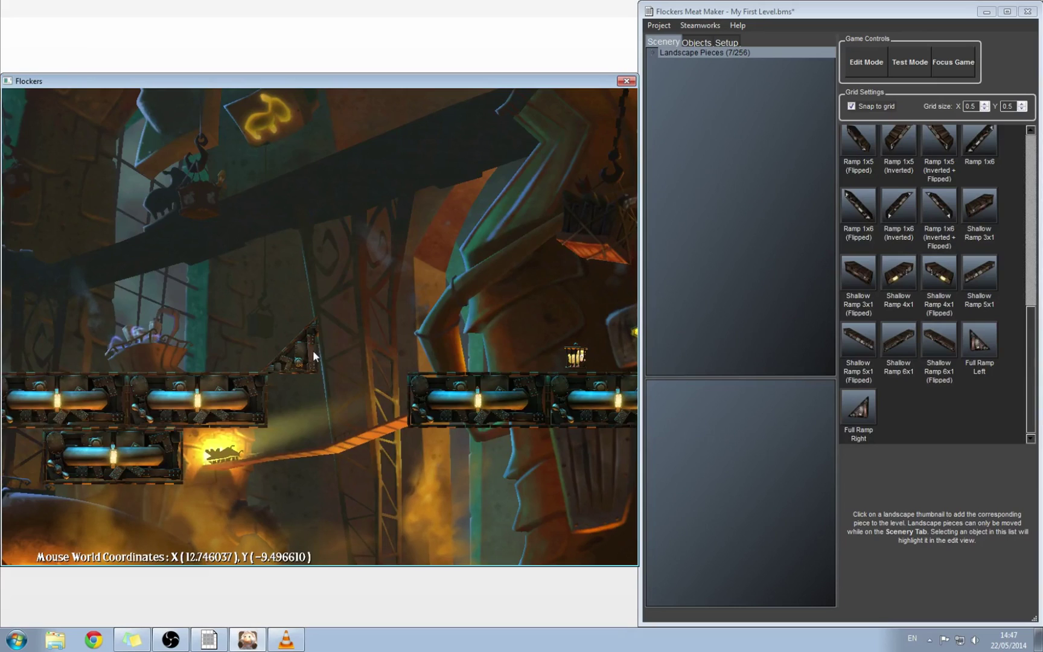
{"action": "scroll", "coordinate": [342, 411], "scroll_direction": "down", "scroll_amount": 3}
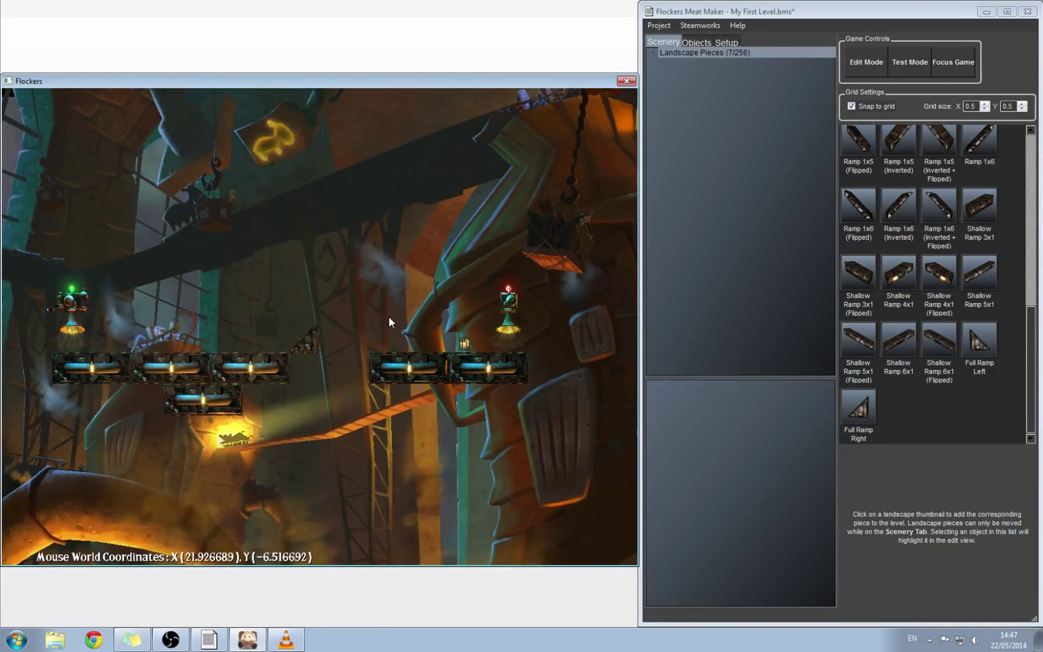
Set the Jumper starting ability to 10 in the level setup.
{"action": "left_click", "coordinate": [726, 42]}
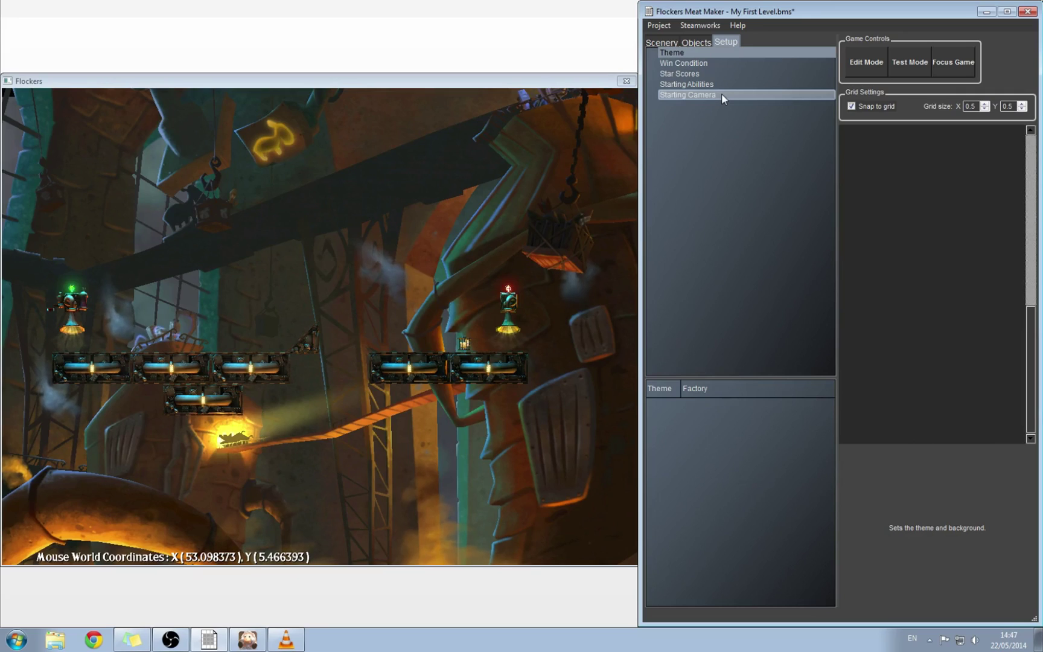
{"action": "left_click", "coordinate": [680, 86]}
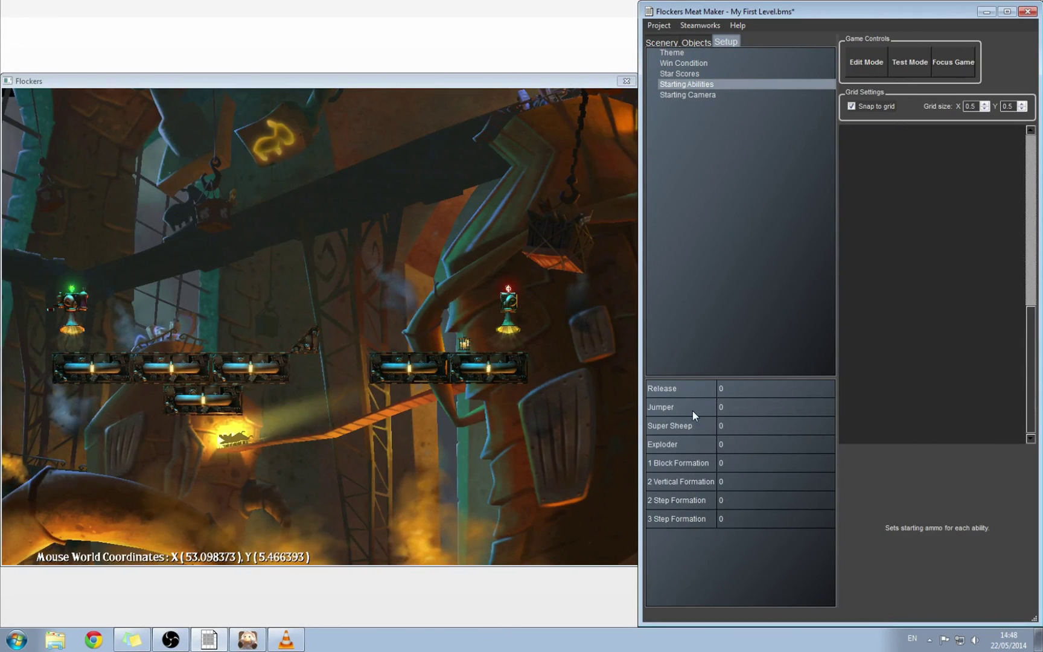
{"action": "left_click", "coordinate": [739, 408]}
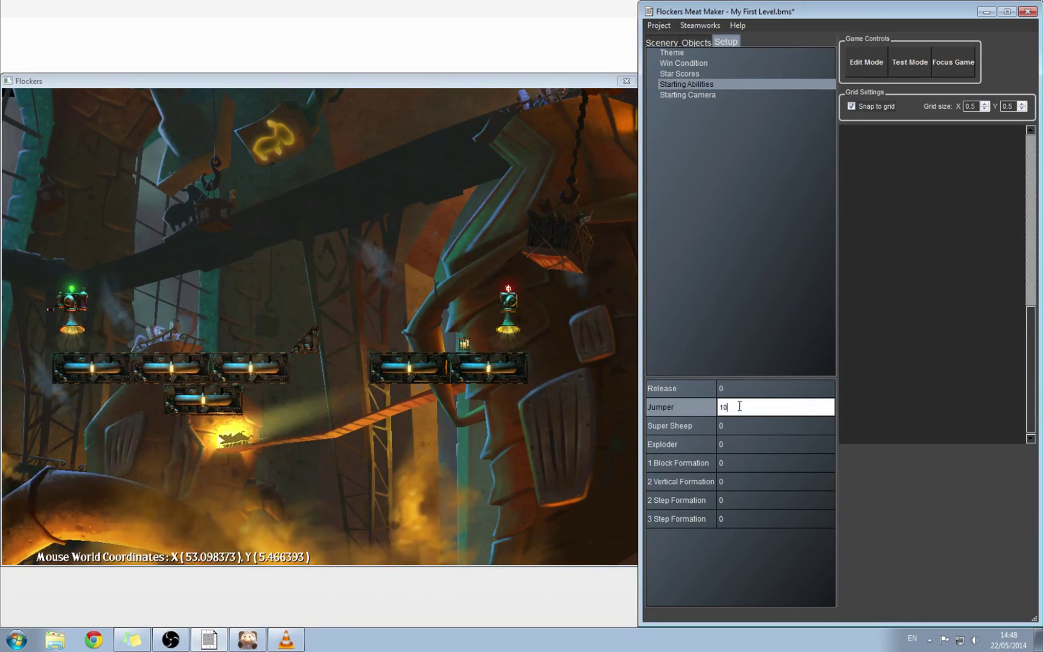
{"action": "key", "text": "Return"}
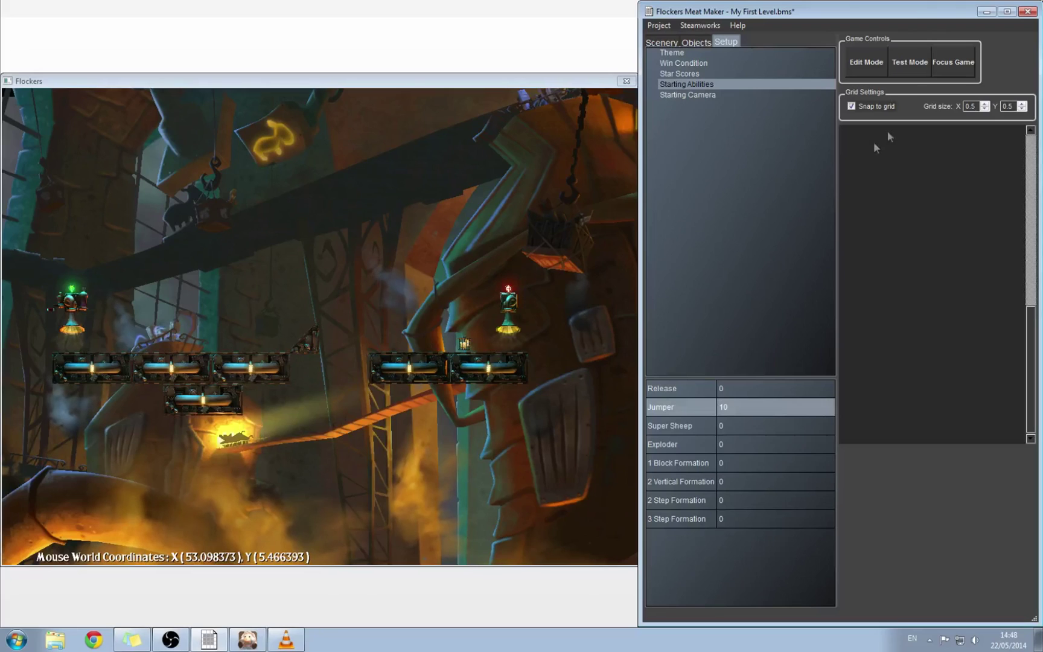
Run the level in test mode to check how the sheep behave, and return to edit mode.
{"action": "left_click", "coordinate": [909, 63]}
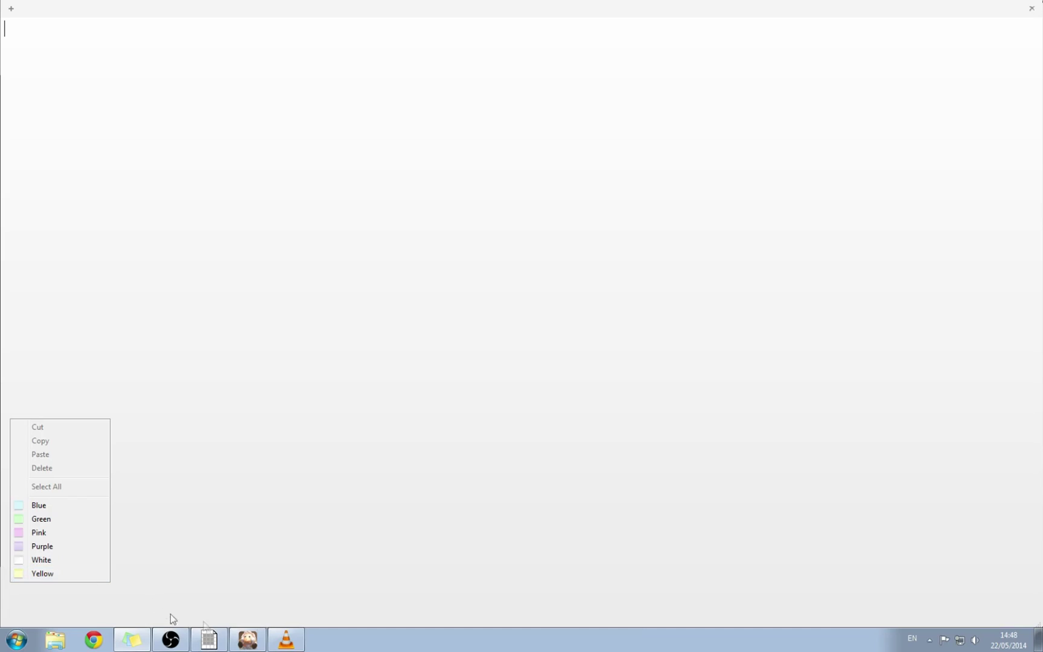
{"action": "left_click", "coordinate": [247, 639]}
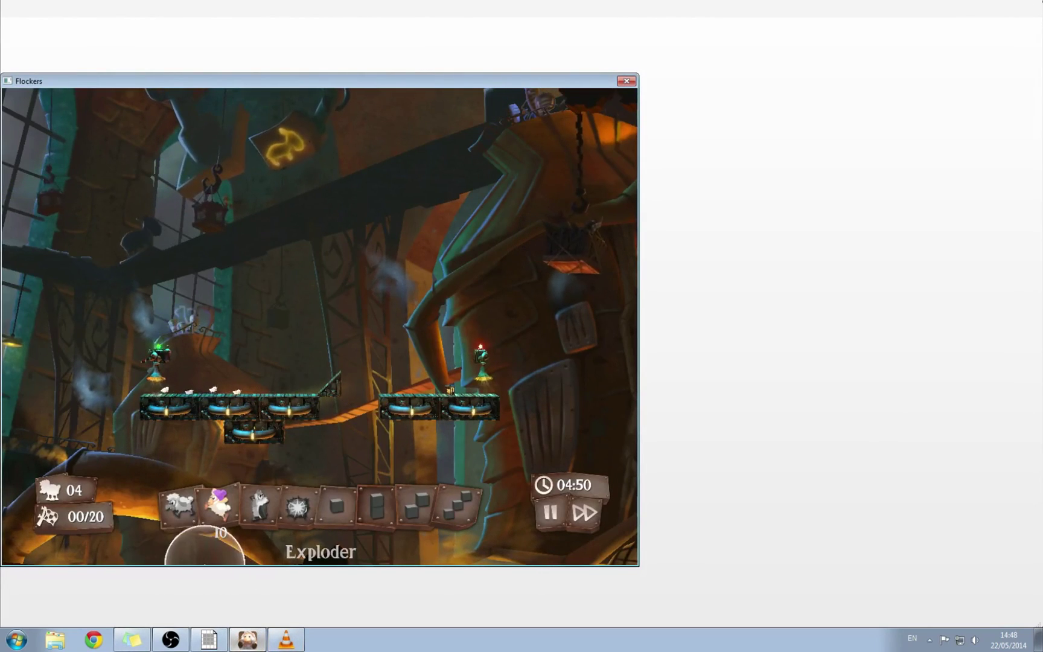
{"action": "key", "text": "alt+Tab"}
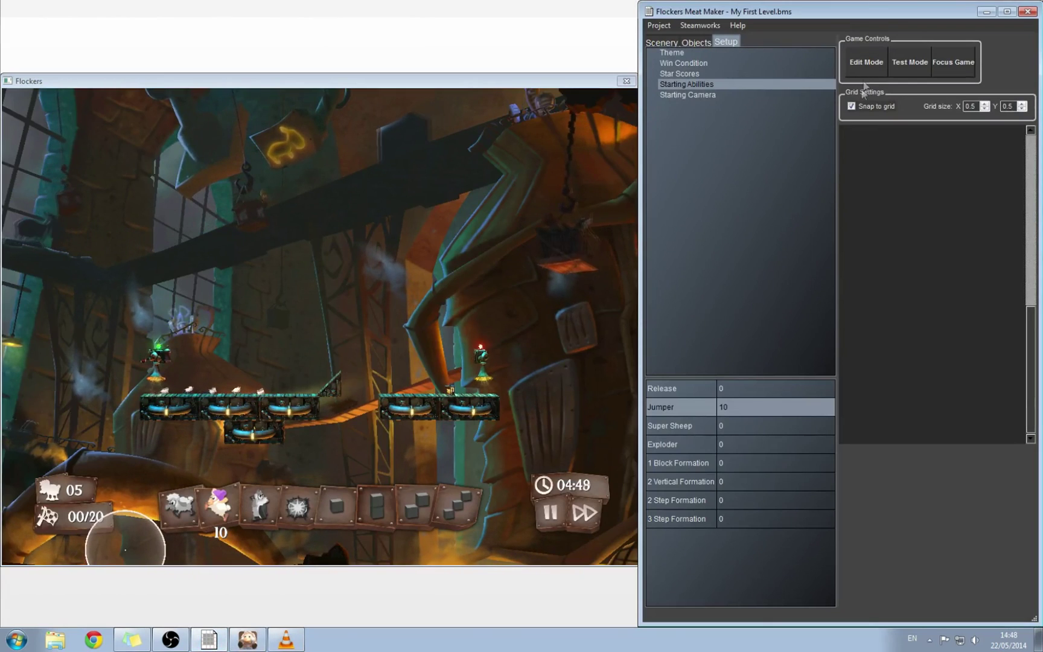
{"action": "left_click", "coordinate": [866, 63]}
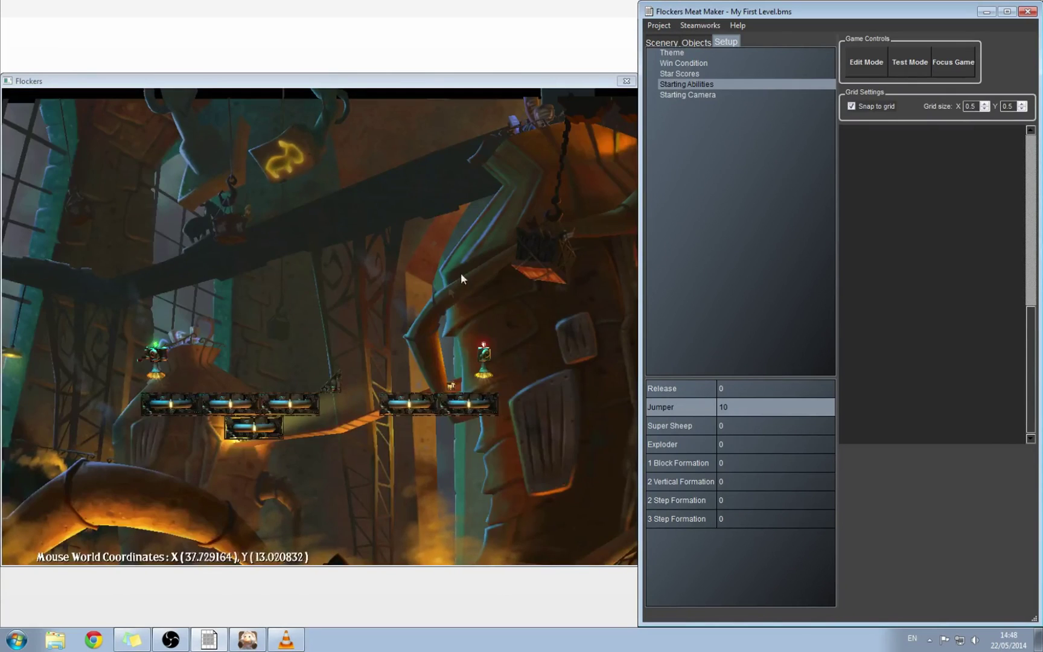
Add a Square (metal) physics object and place it on the left end of the platform beyond the gap.
{"action": "left_click", "coordinate": [396, 360]}
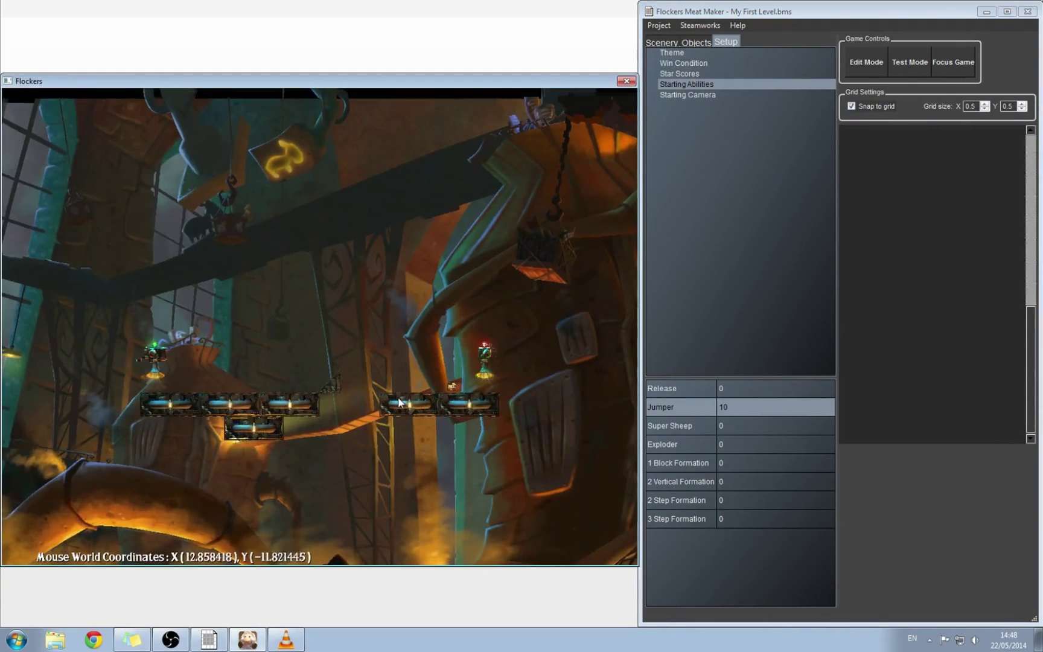
{"action": "scroll", "coordinate": [402, 397], "scroll_direction": "up", "scroll_amount": 3}
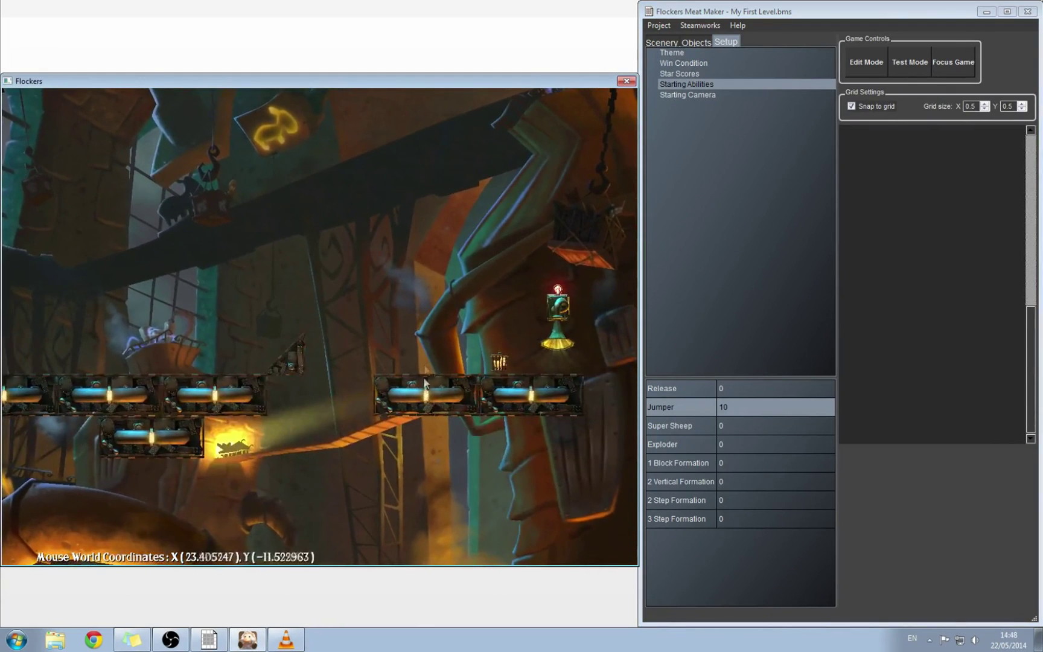
{"action": "left_click", "coordinate": [697, 41]}
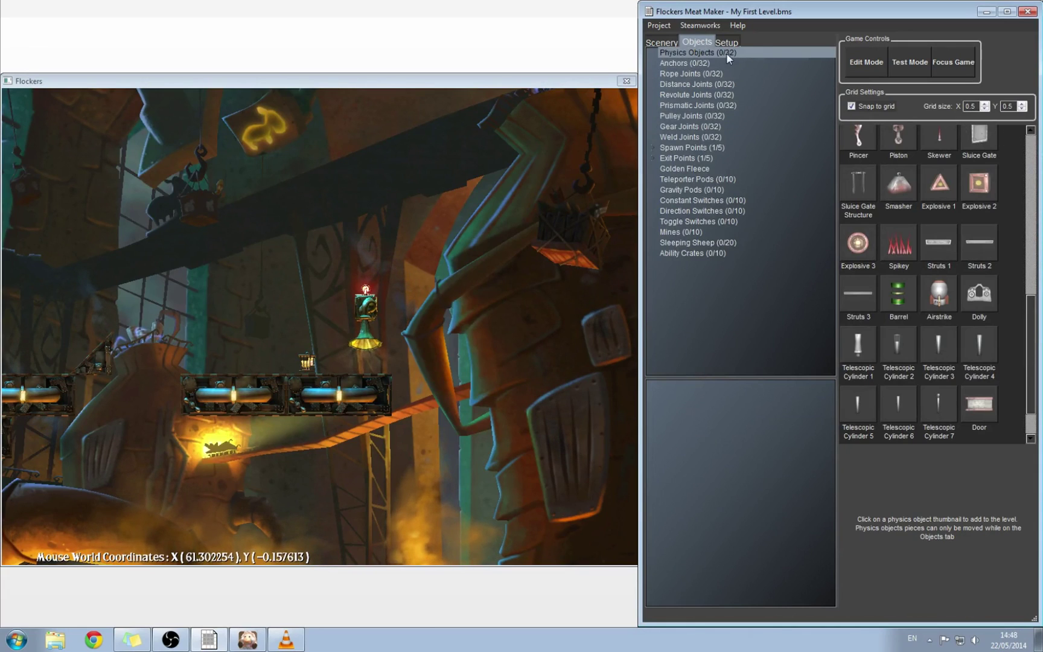
{"action": "left_click_drag", "start_coordinate": [1032, 325], "coordinate": [1028, 221]}
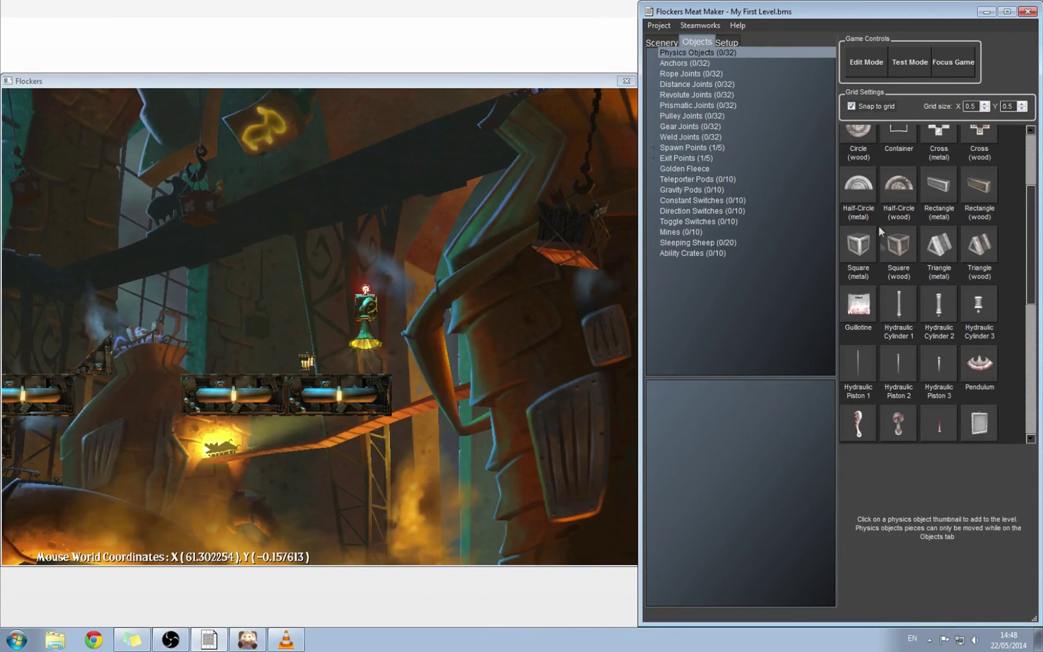
{"action": "left_click", "coordinate": [860, 251]}
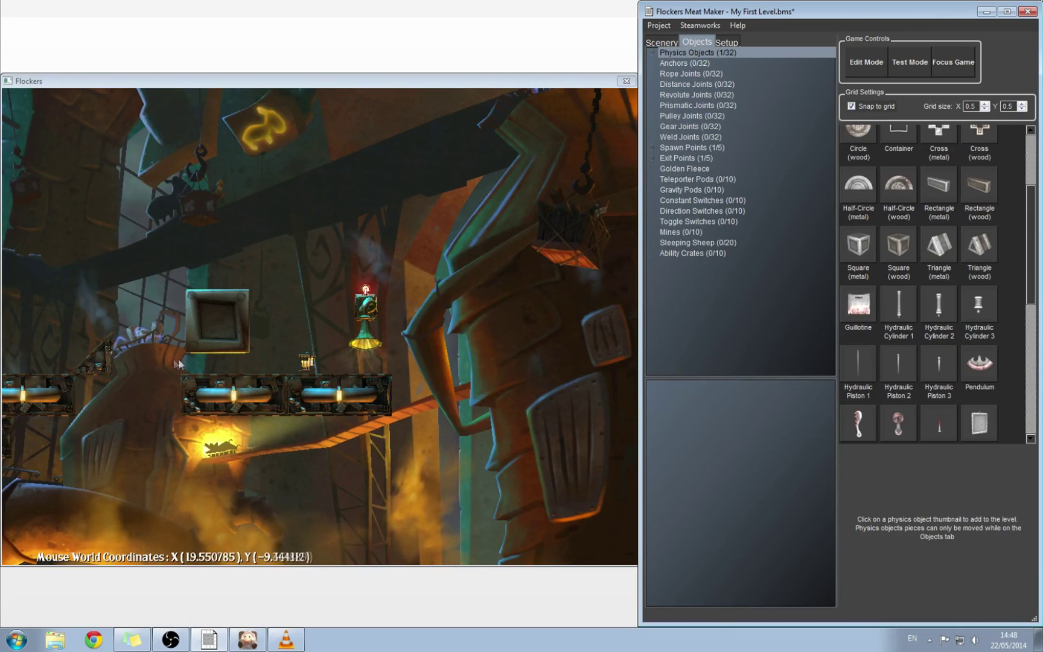
{"action": "left_click", "coordinate": [146, 397]}
{"action": "right_click_drag", "start_coordinate": [147, 398], "coordinate": [6, 461]}
{"action": "left_click_drag", "start_coordinate": [486, 220], "coordinate": [521, 234]}
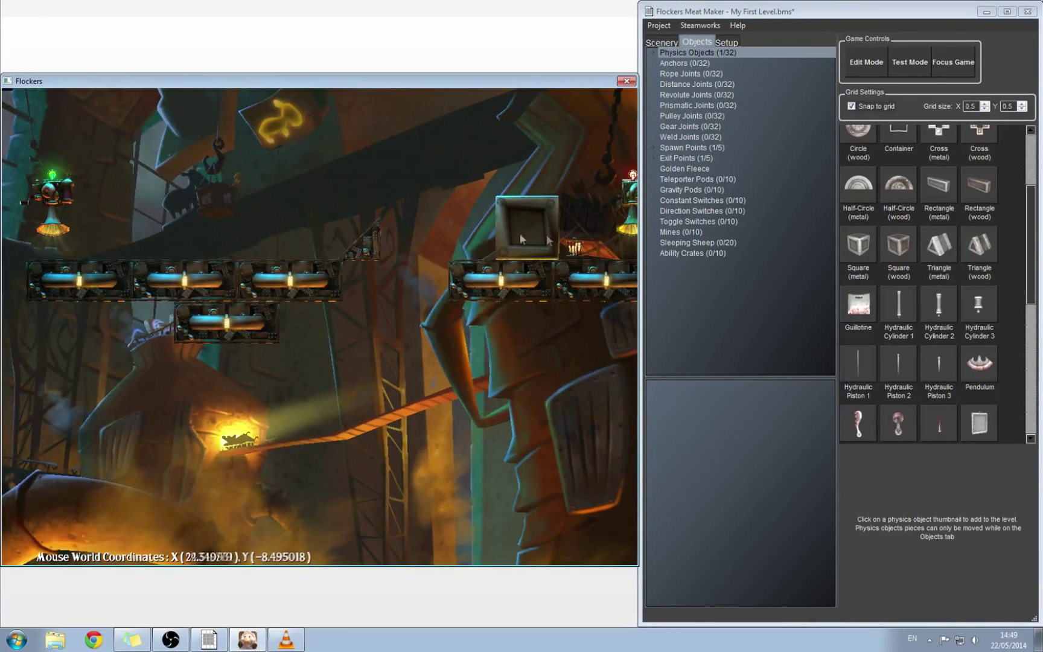
{"action": "key", "text": "Right"}
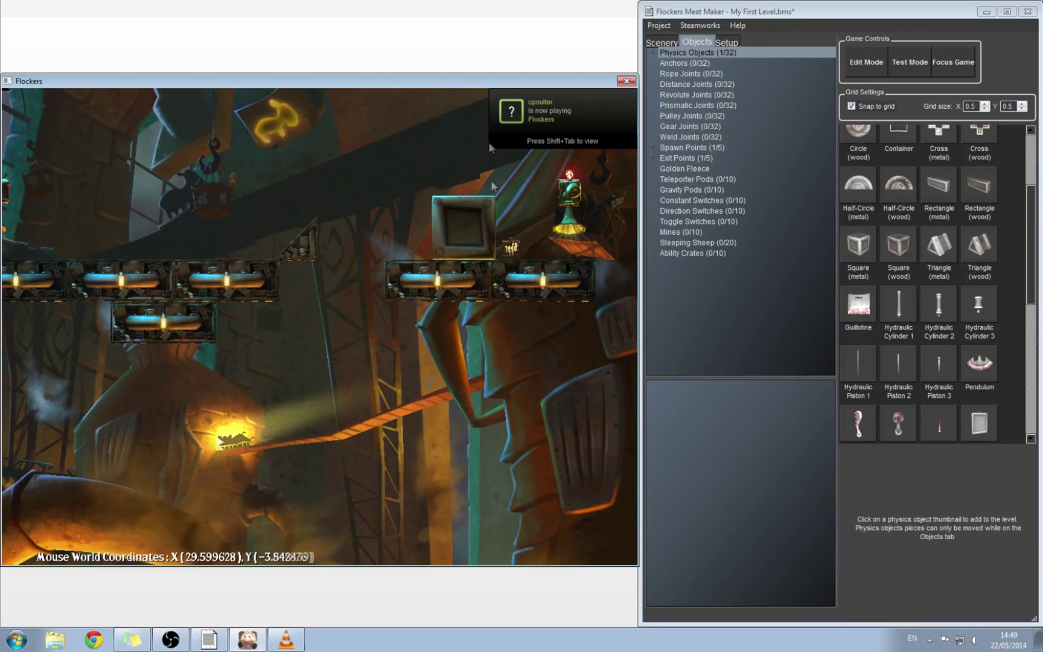
Add an ability crate and place it on the platform beyond the gap, just left of the metal square.
{"action": "key", "text": "Up"}
{"action": "key", "text": "Right"}
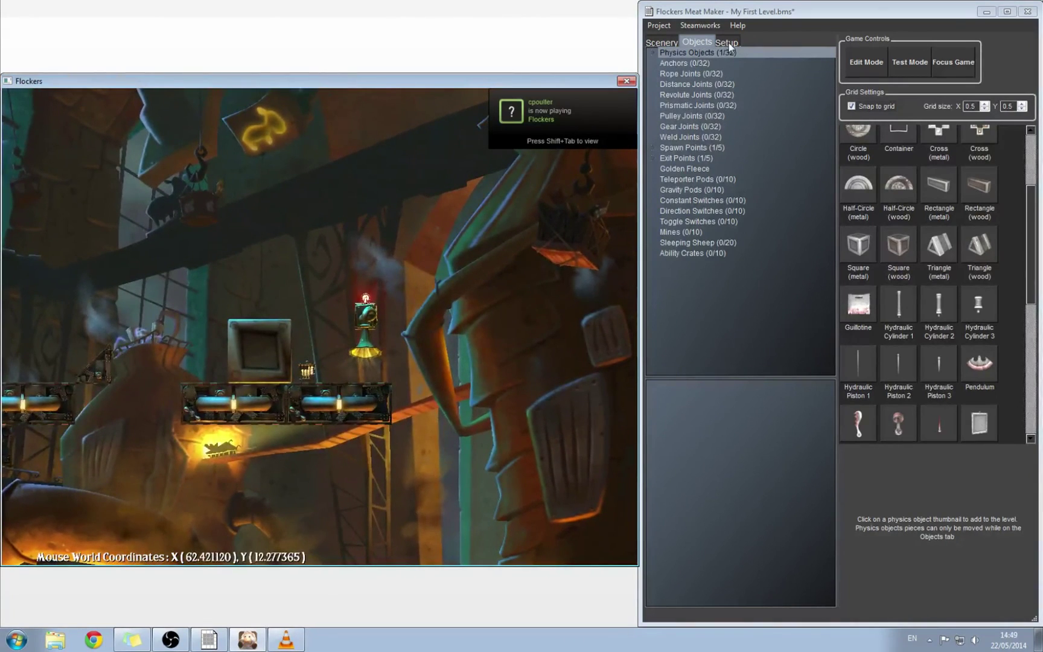
{"action": "left_click", "coordinate": [705, 43]}
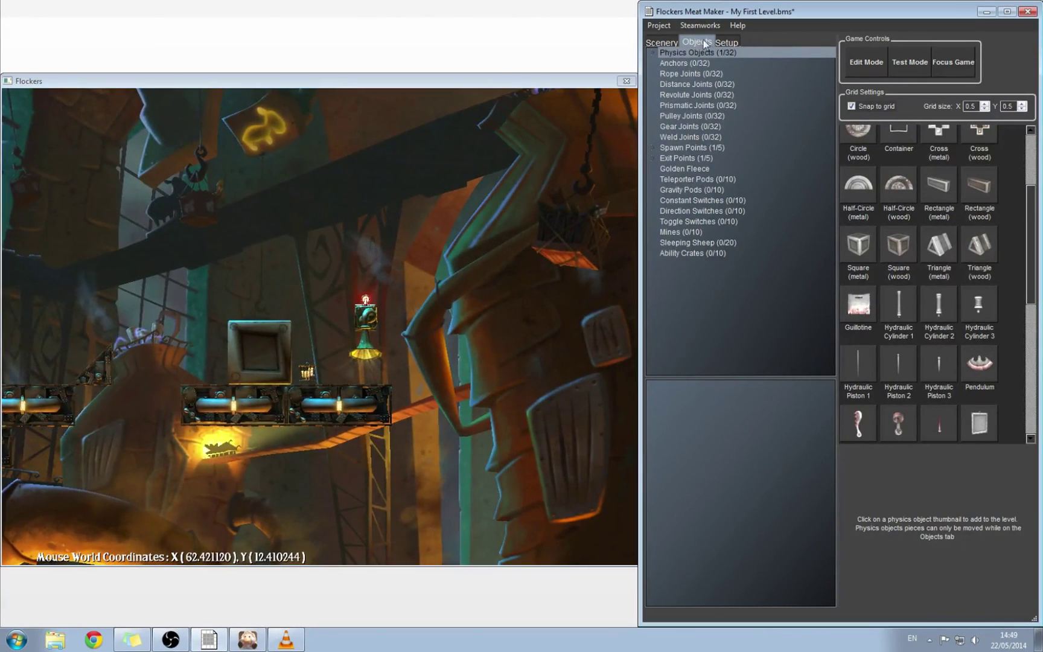
{"action": "left_click", "coordinate": [676, 252]}
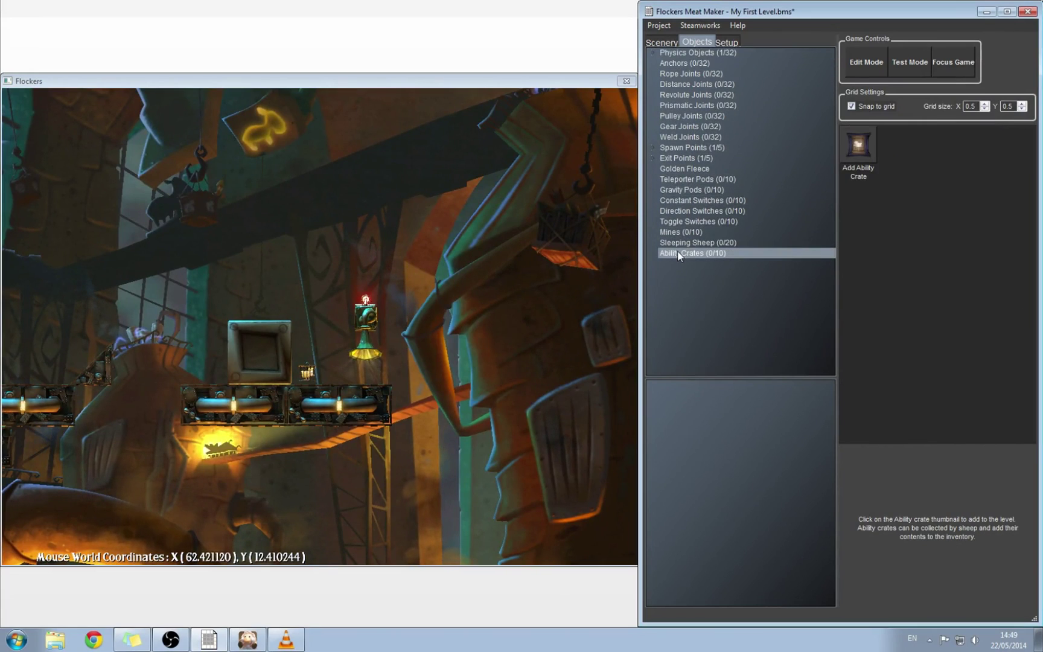
{"action": "left_click", "coordinate": [858, 148]}
{"action": "left_click_drag", "start_coordinate": [224, 351], "coordinate": [201, 370]}
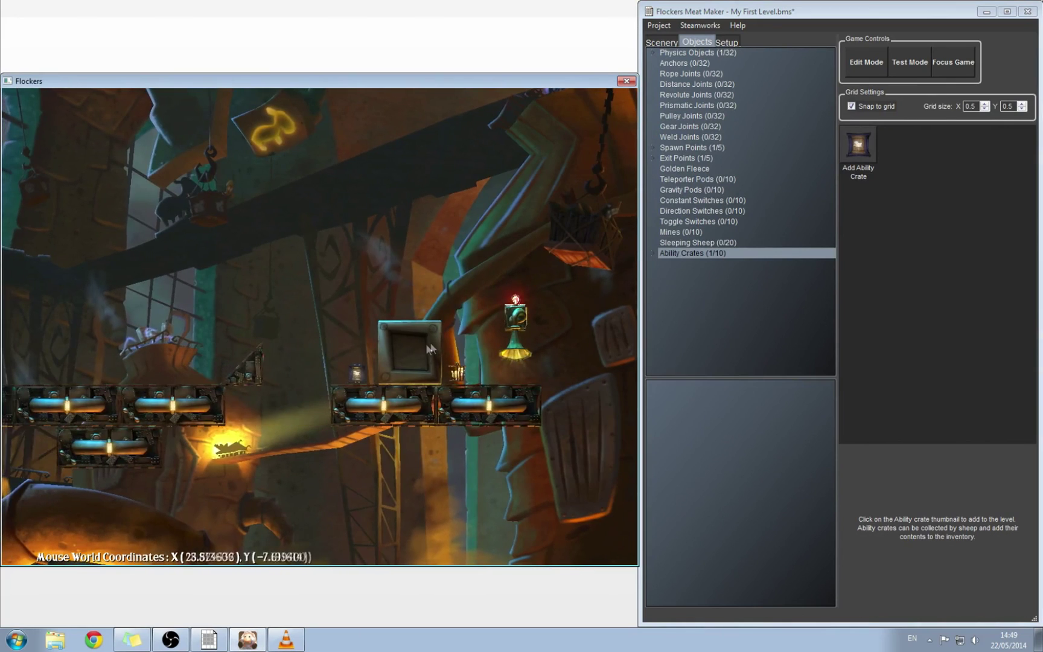
Set the ability crate's contents to Super Sheep with a NumContents of 10.
{"action": "left_click", "coordinate": [653, 253]}
{"action": "left_click", "coordinate": [691, 264]}
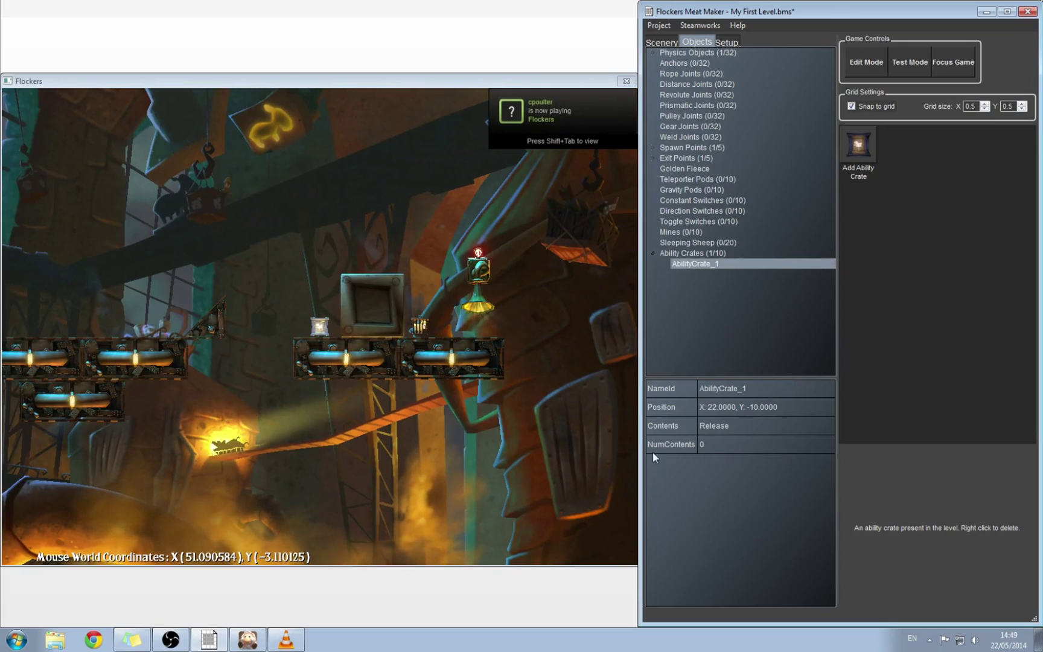
{"action": "left_click", "coordinate": [752, 426]}
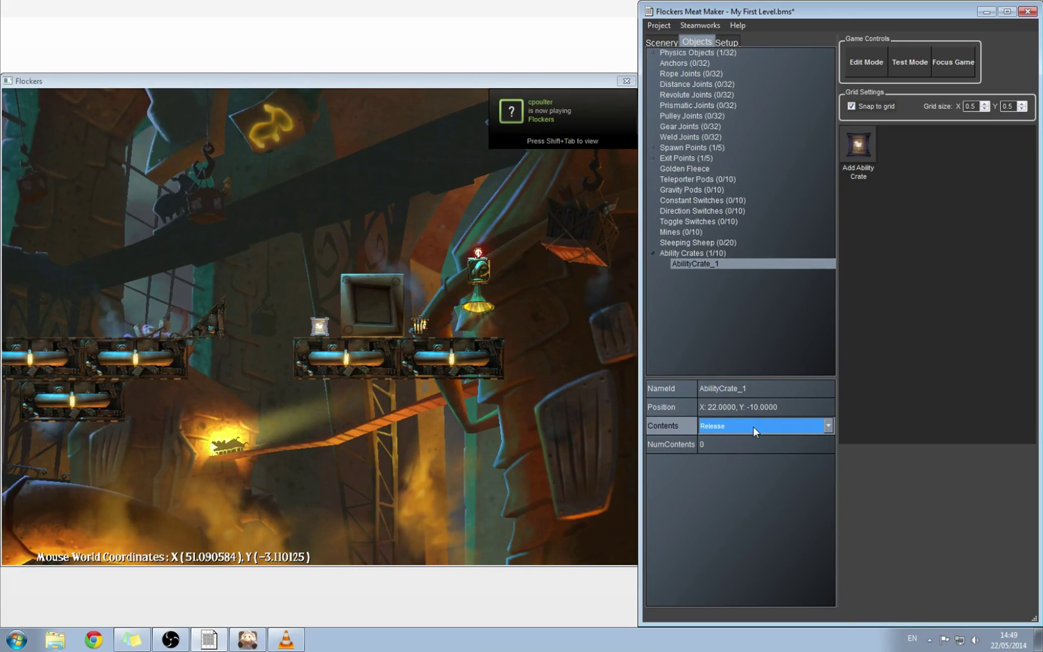
{"action": "left_click", "coordinate": [828, 426]}
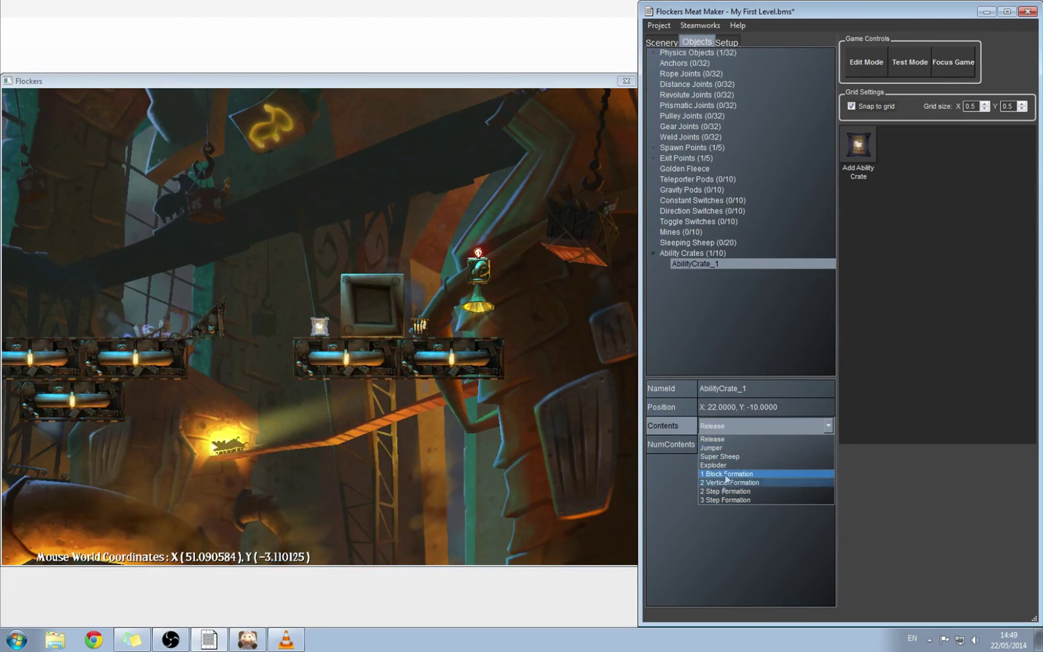
{"action": "left_click", "coordinate": [724, 456]}
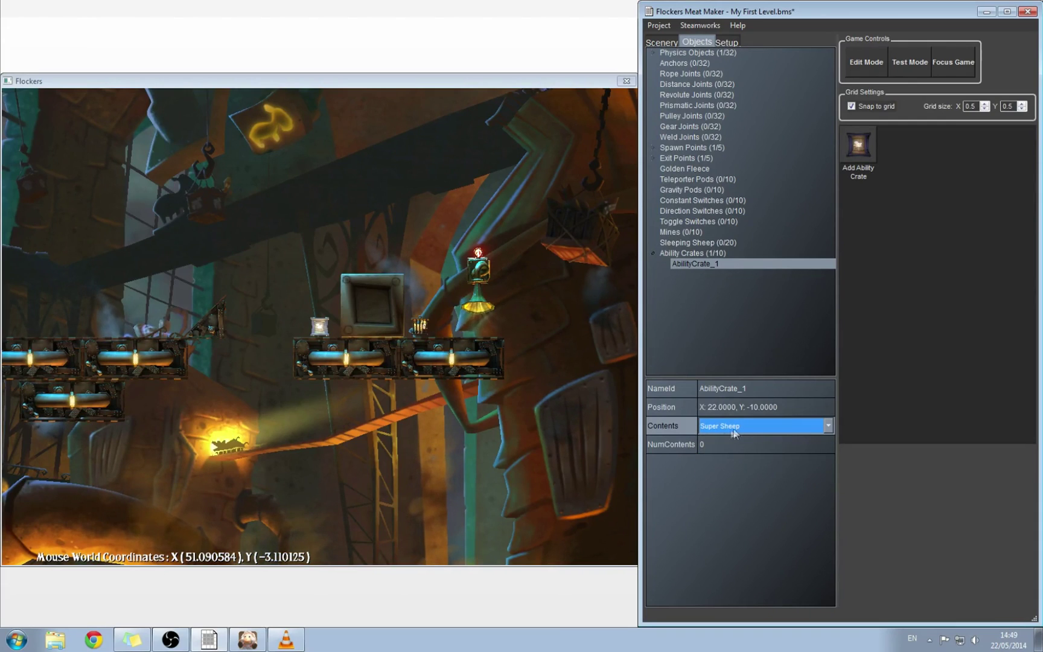
{"action": "left_click", "coordinate": [715, 446]}
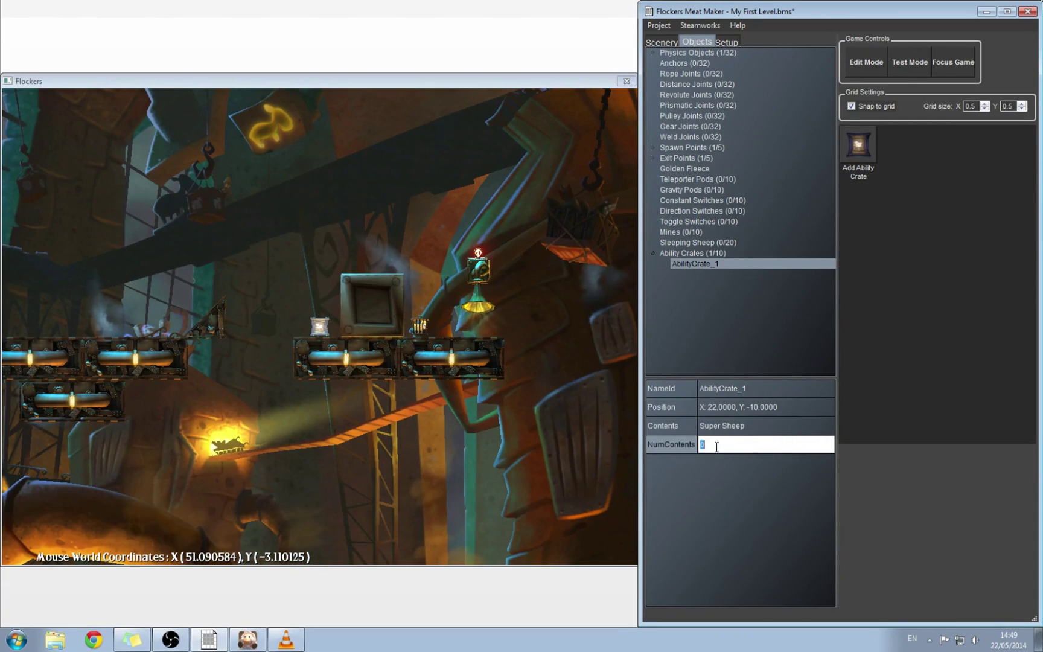
{"action": "type", "text": "10"}
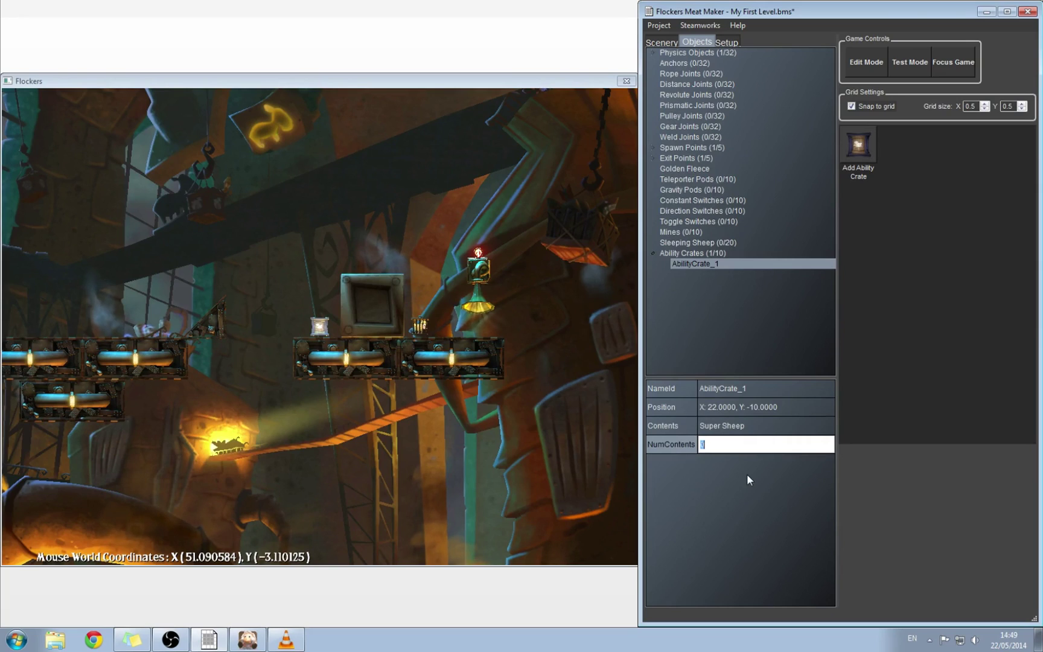
{"action": "key", "text": "Return"}
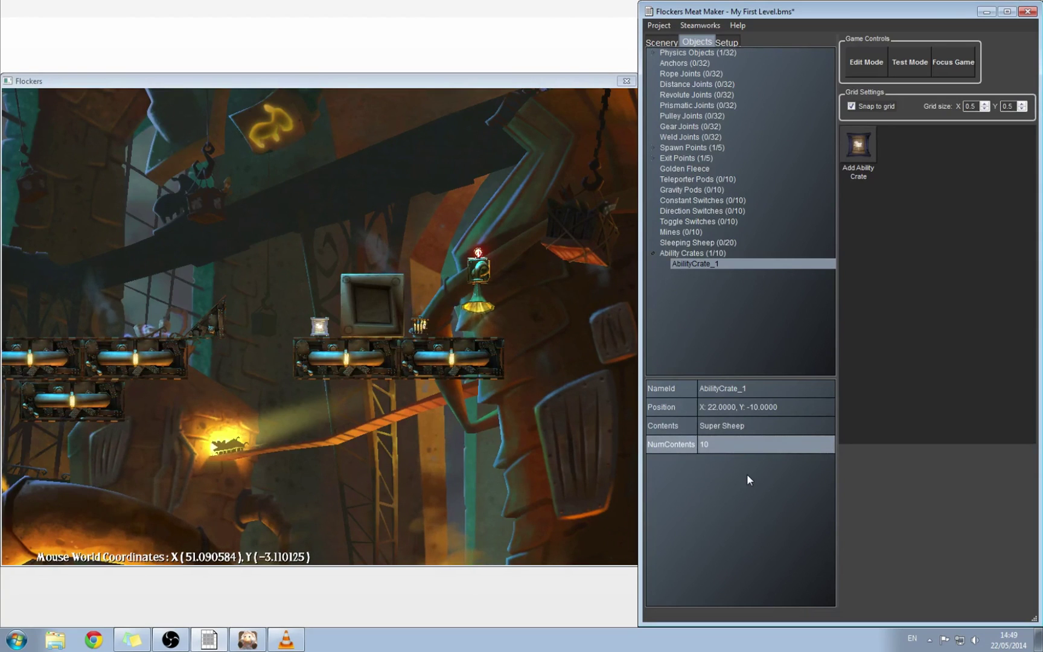
{"action": "mouse_move", "coordinate": [322, 333]}
{"action": "left_mouse_down"}
{"action": "mouse_move", "coordinate": [328, 318]}
{"action": "mouse_move", "coordinate": [324, 331]}
{"action": "left_mouse_up"}
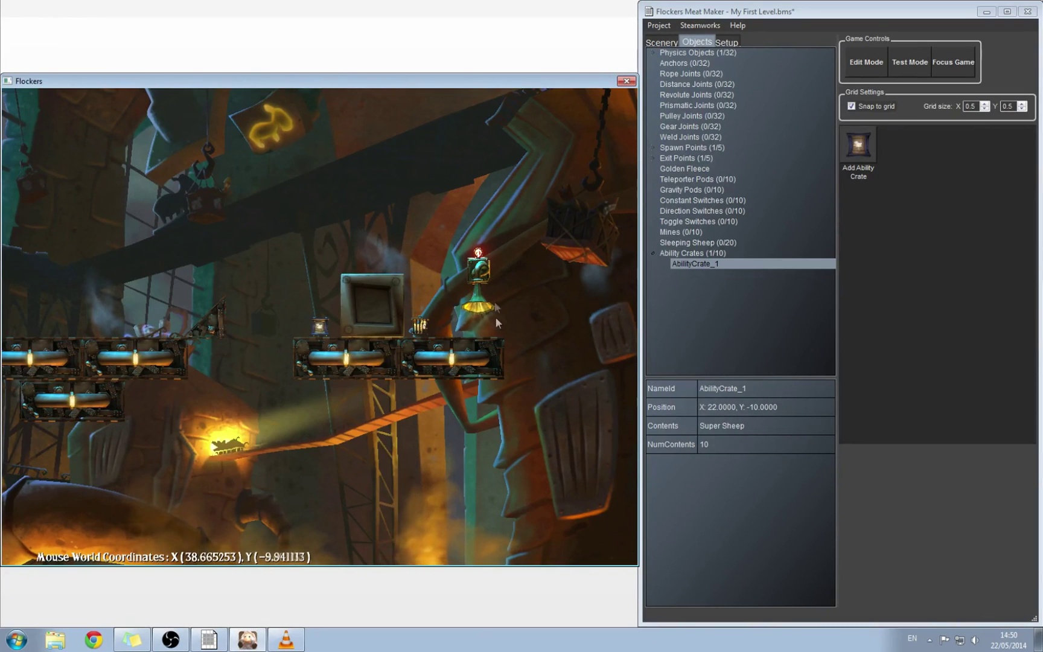
Move the exit point and the last platform rectangle further right to open a second gap beyond the metal square.
{"action": "left_click_drag", "start_coordinate": [482, 277], "coordinate": [515, 279]}
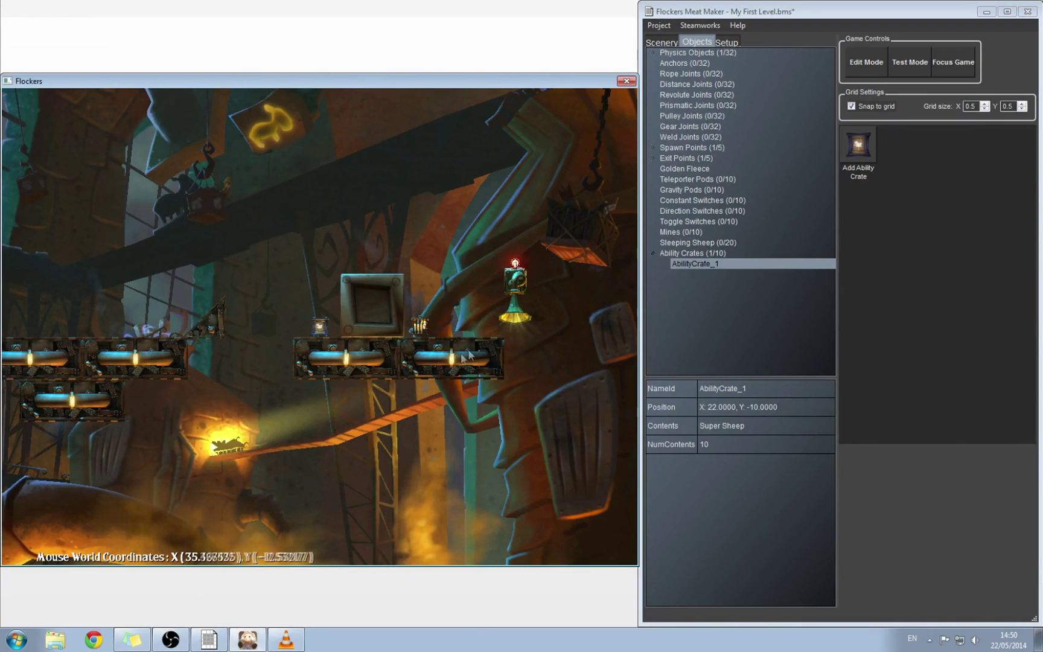
{"action": "left_click", "coordinate": [661, 46]}
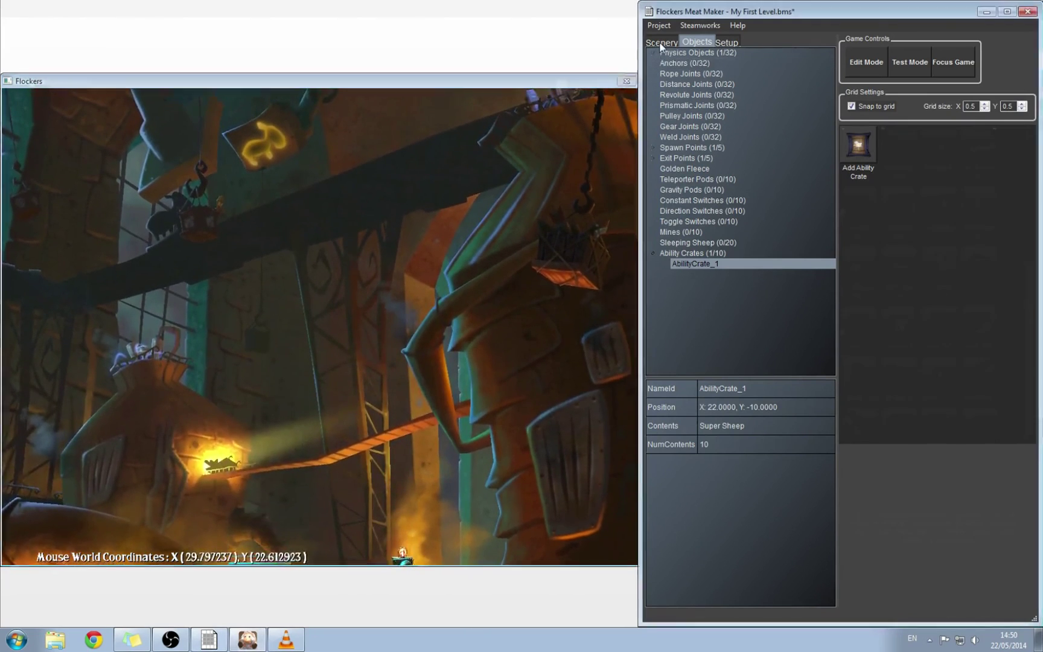
{"action": "left_click", "coordinate": [661, 43]}
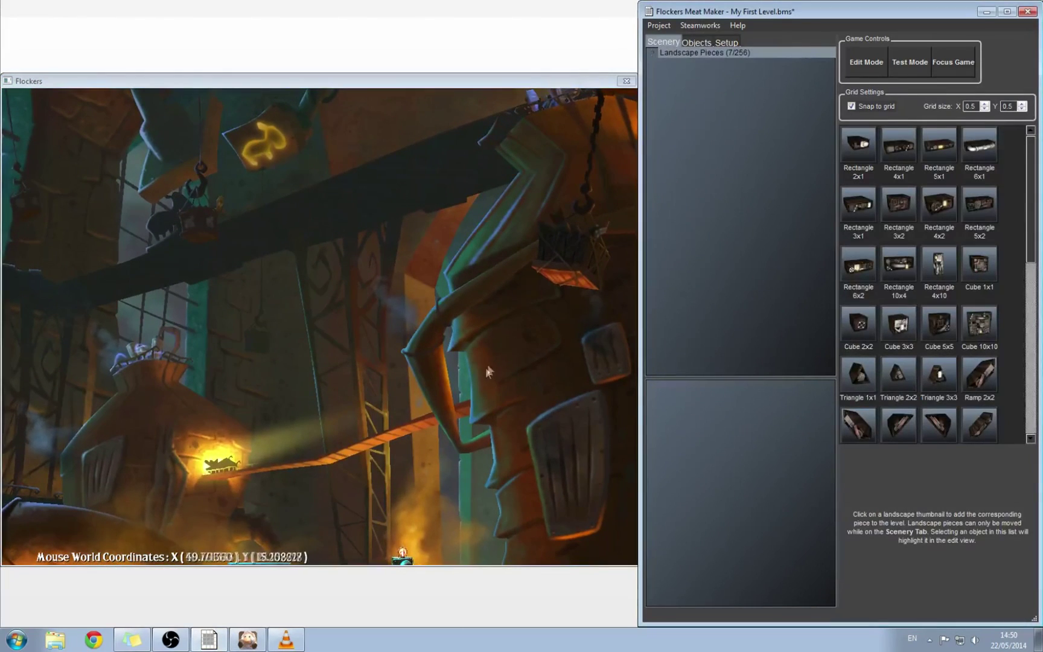
{"action": "left_click_drag", "start_coordinate": [470, 409], "coordinate": [502, 408]}
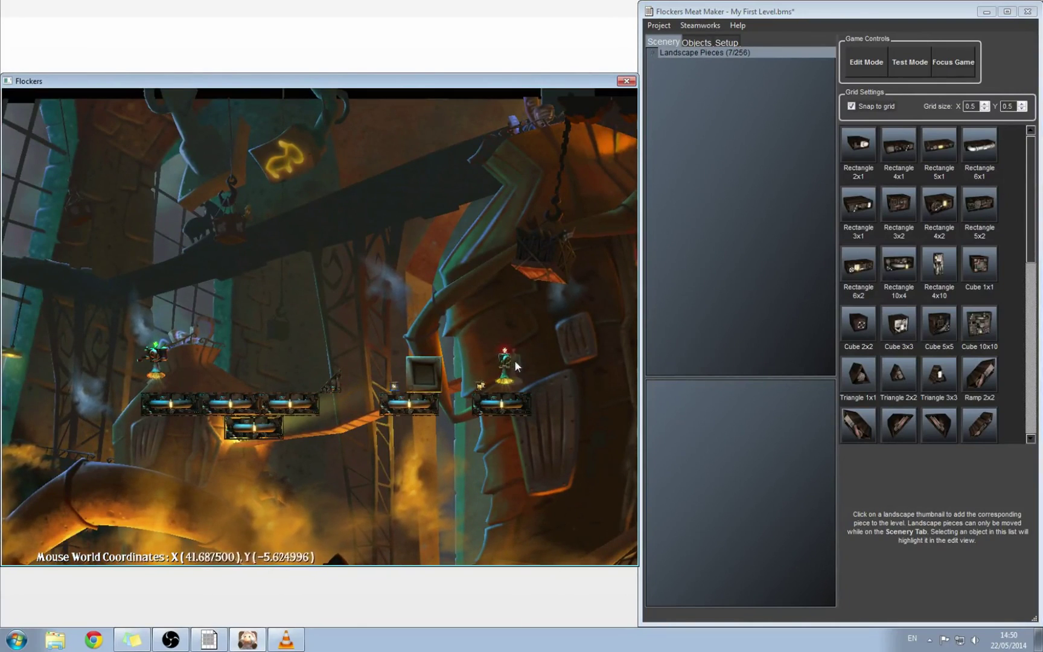
Set the win condition's Number of Sheep to Save to 10 in the level setup.
{"action": "left_click", "coordinate": [726, 41]}
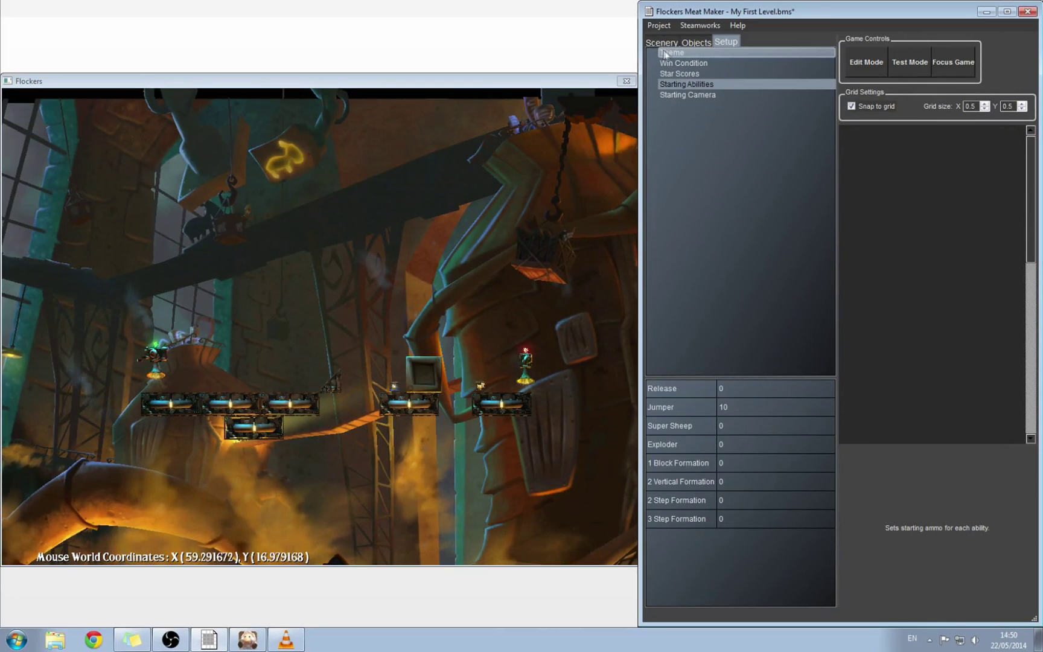
{"action": "left_click", "coordinate": [682, 63]}
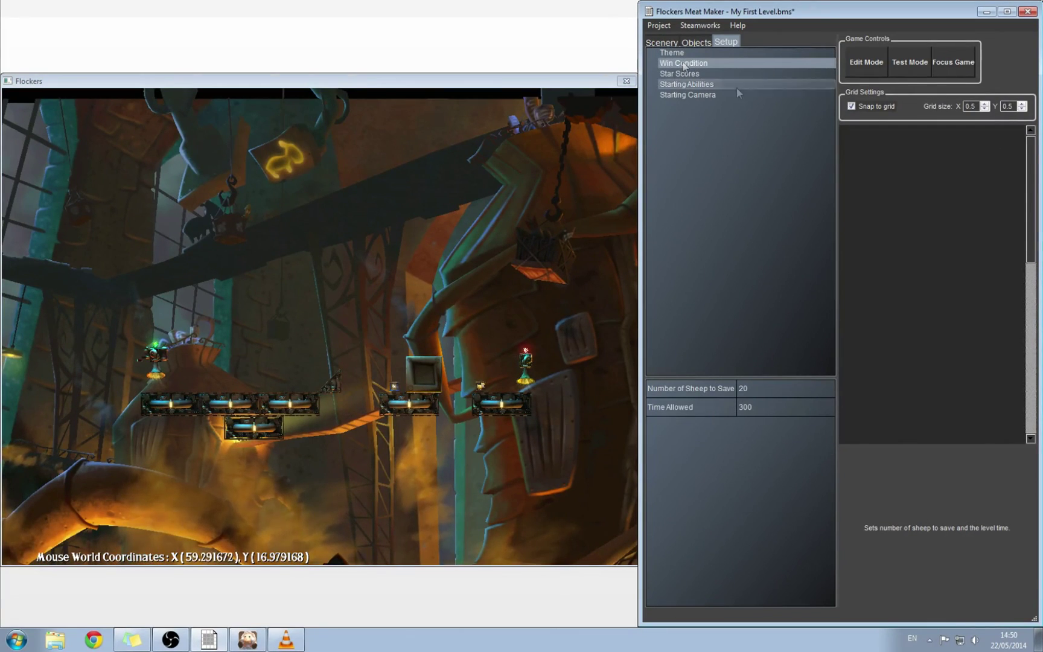
{"action": "left_click", "coordinate": [761, 388]}
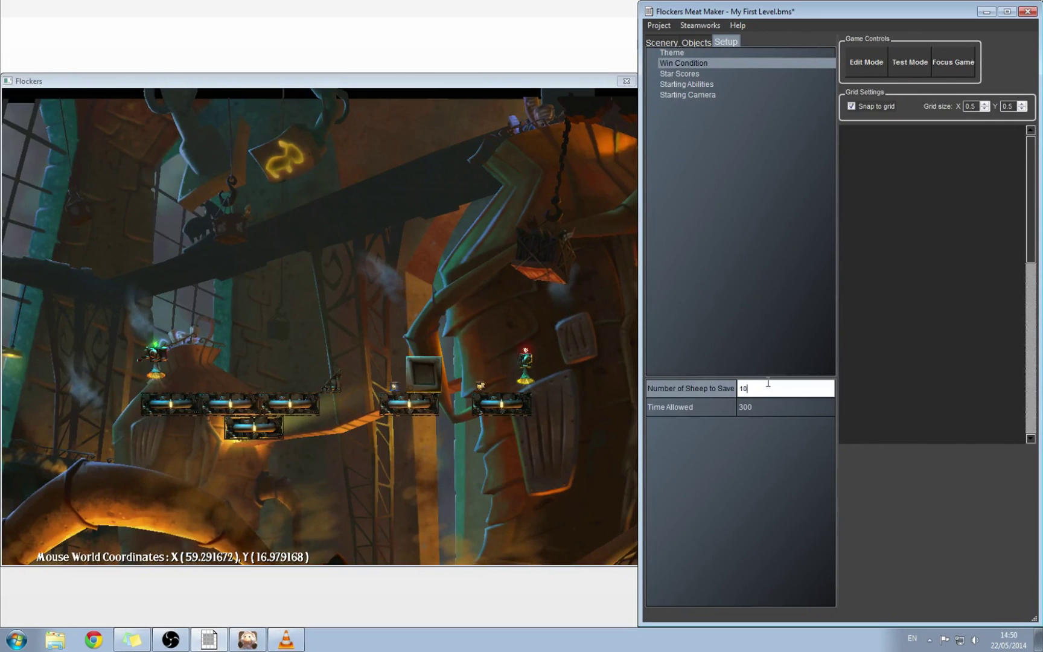
{"action": "key", "text": "Return"}
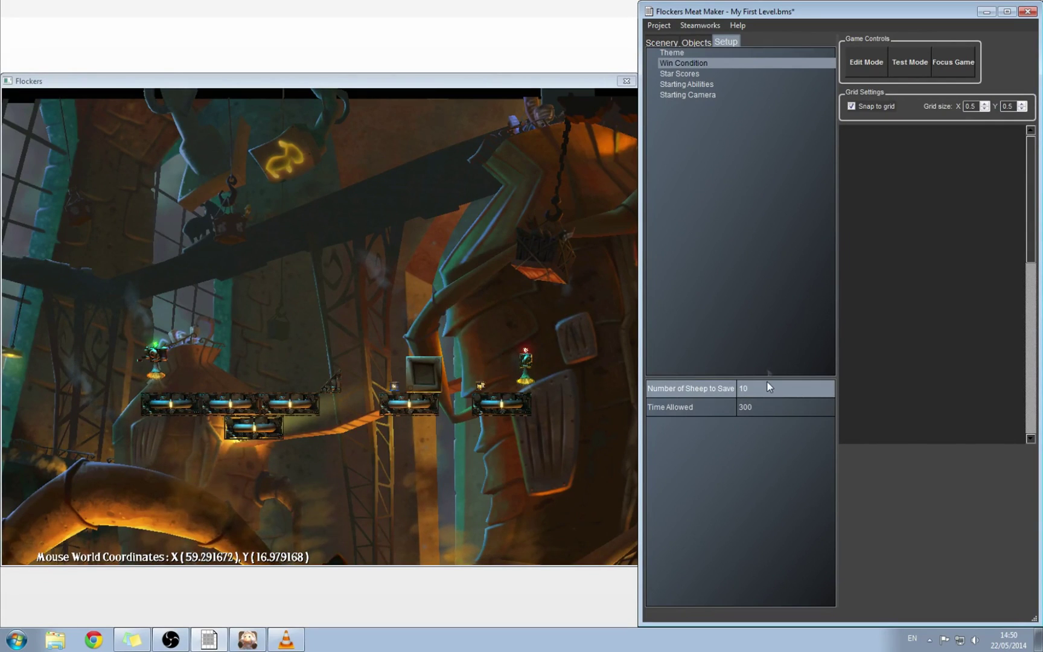
Set the spawn point's Max number of sheep to 10.
{"action": "left_click", "coordinate": [694, 41]}
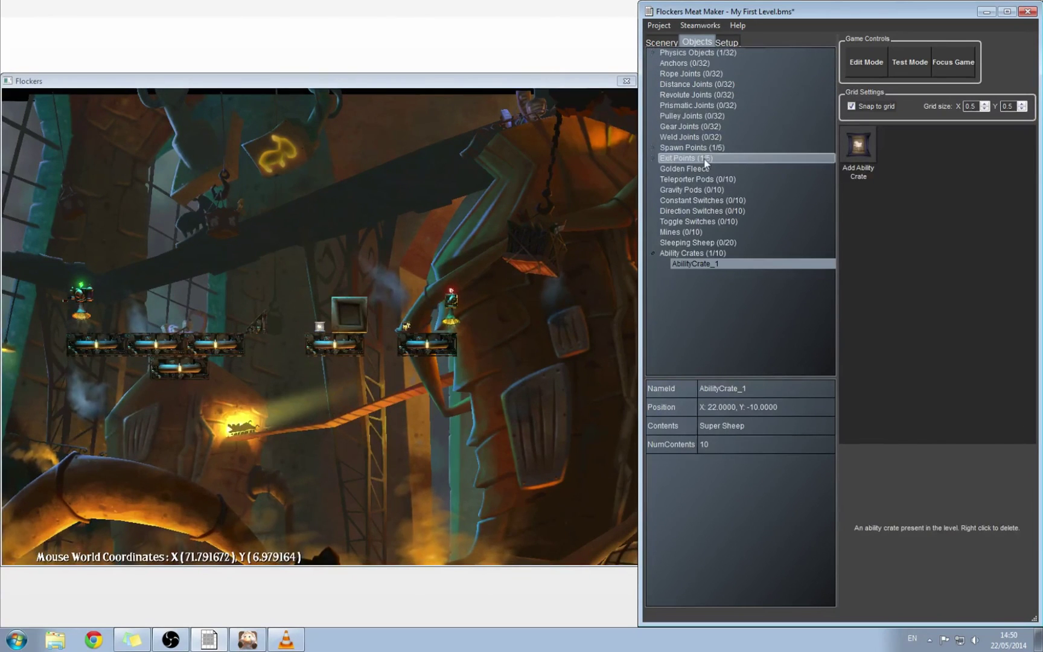
{"action": "left_click", "coordinate": [686, 149]}
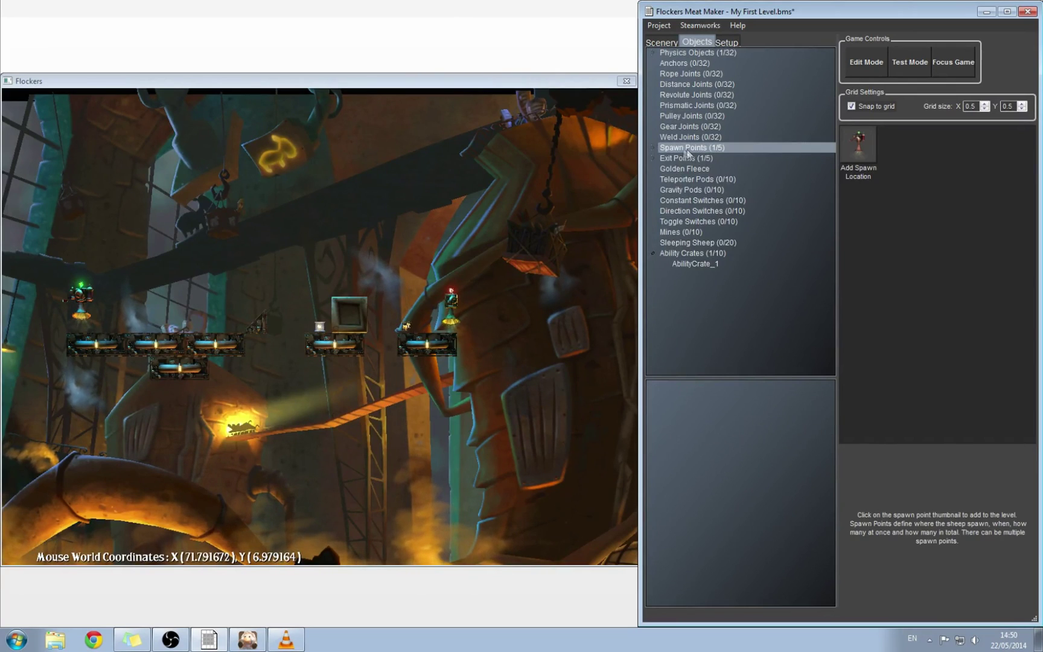
{"action": "left_click", "coordinate": [654, 147]}
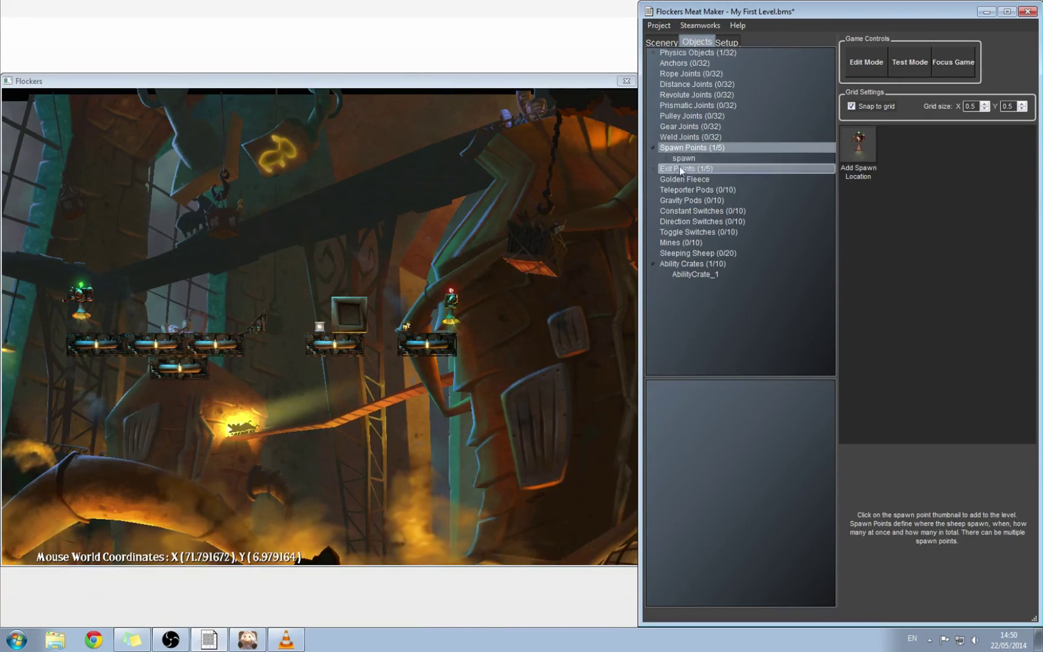
{"action": "left_click", "coordinate": [694, 159]}
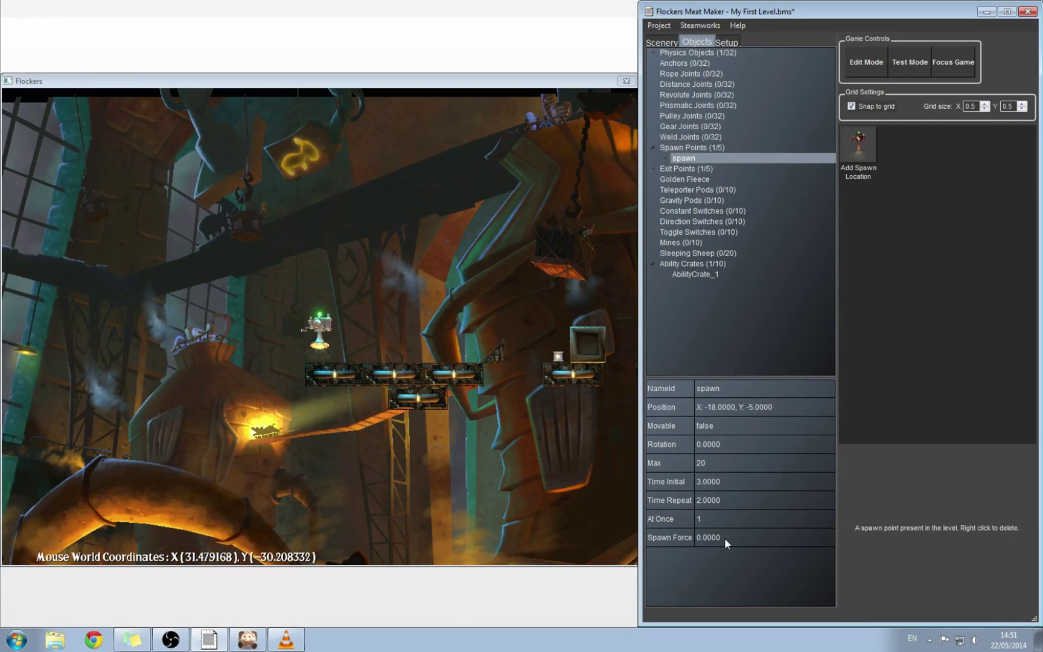
{"action": "left_click", "coordinate": [722, 464]}
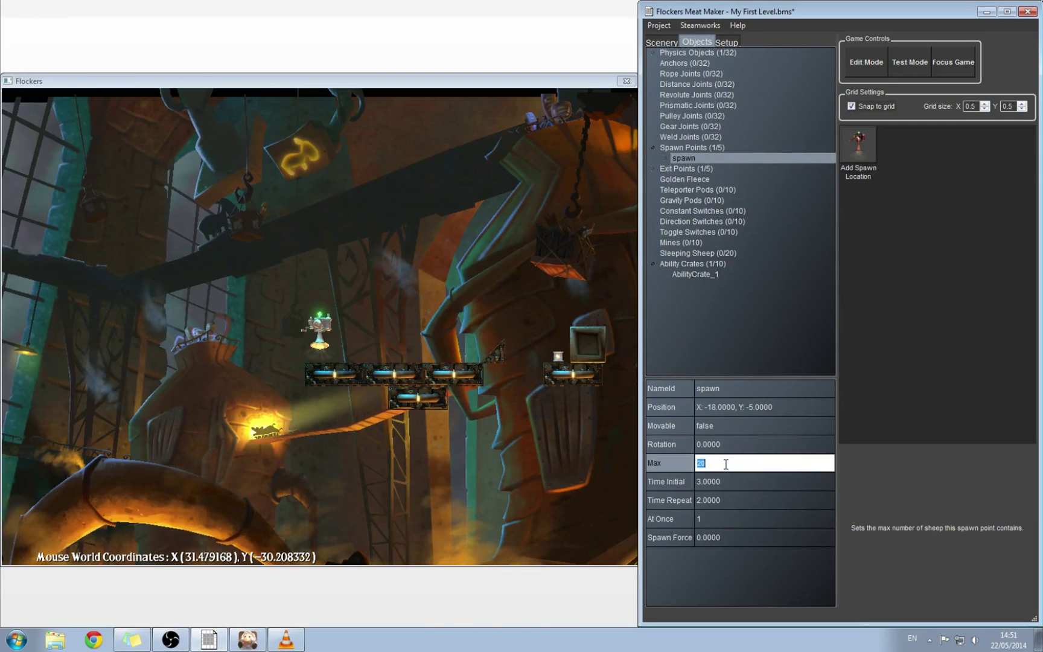
{"action": "key", "text": "Return"}
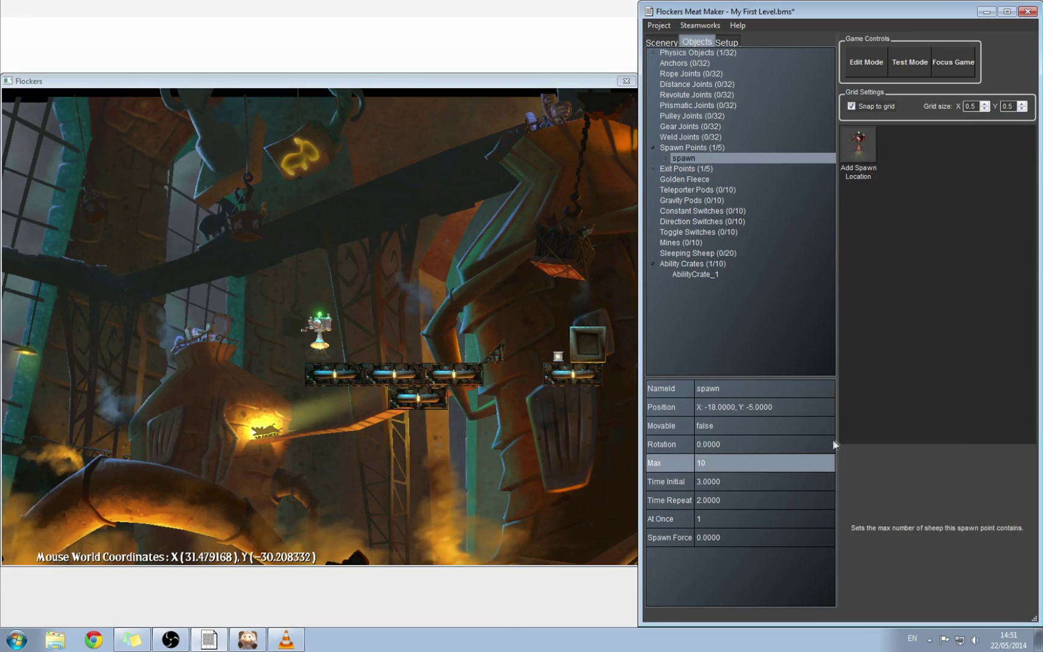
{"action": "left_click", "coordinate": [609, 423]}
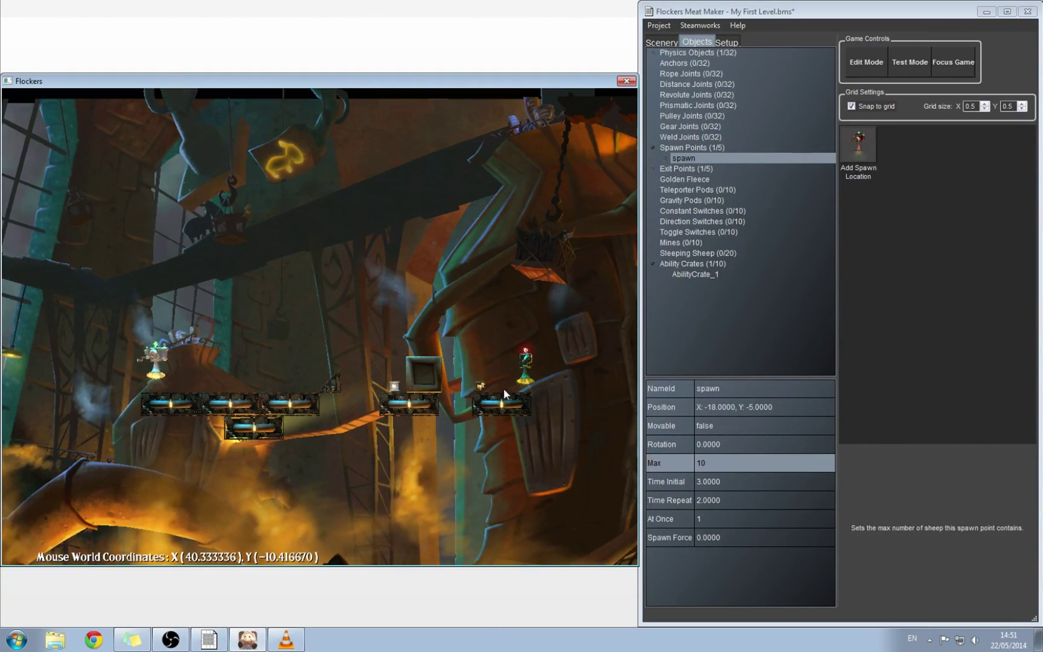
Run the level in test mode and apply the Jumper ability to the sheep on the starting platform.
{"action": "left_click", "coordinate": [907, 64]}
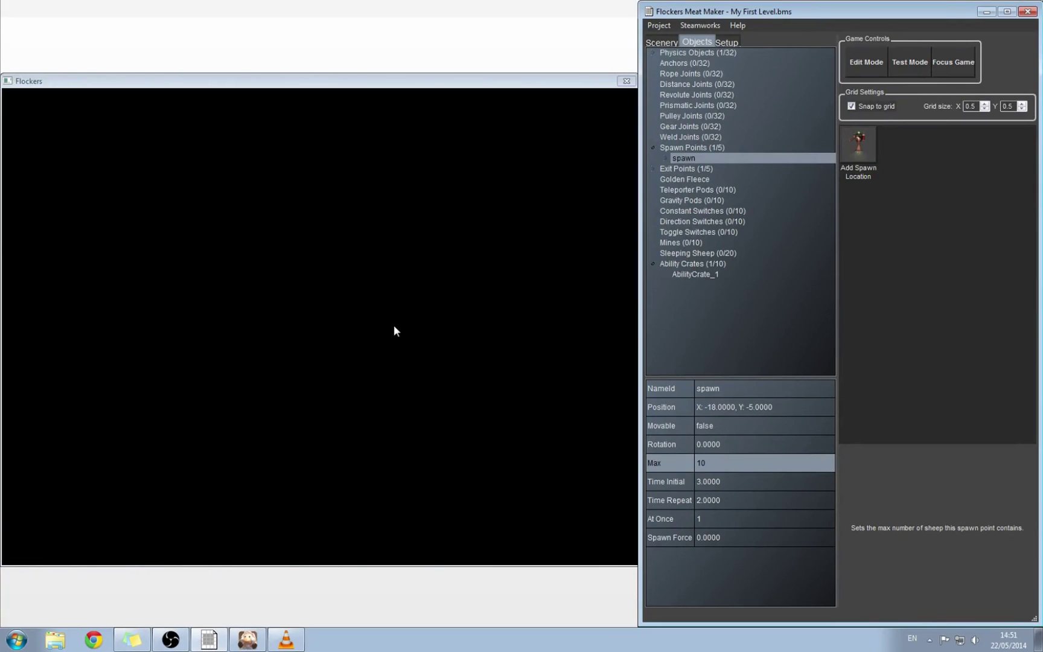
{"action": "key", "text": "space"}
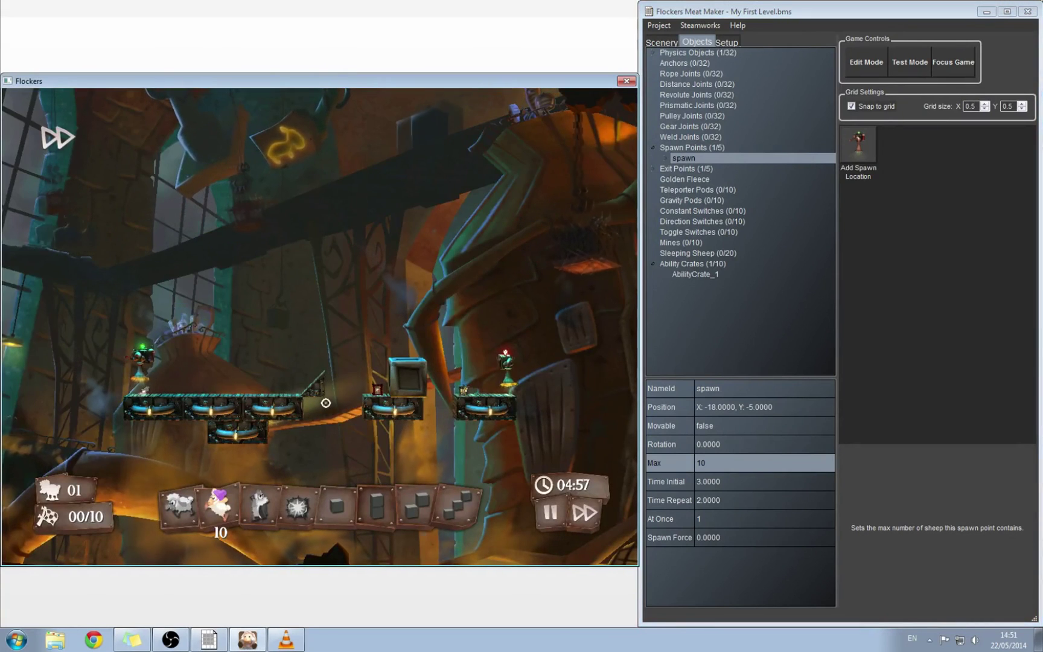
{"action": "scroll", "coordinate": [269, 404], "scroll_direction": "down", "scroll_amount": 2}
{"action": "left_click_drag", "start_coordinate": [225, 388], "coordinate": [174, 389]}
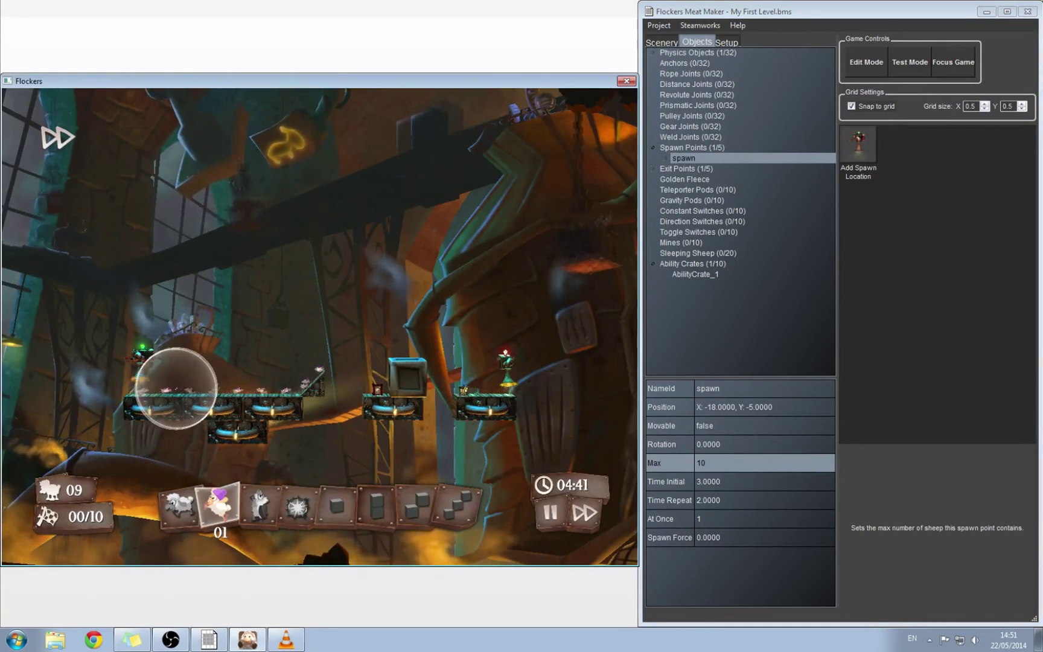
Give the sheep the Super Sheep ability, use the remaining Jumper, and play the level through to its end.
{"action": "scroll", "coordinate": [212, 389], "scroll_direction": "down", "scroll_amount": 1}
{"action": "mouse_move", "coordinate": [370, 392]}
{"action": "left_mouse_down"}
{"action": "mouse_move", "coordinate": [356, 380]}
{"action": "mouse_move", "coordinate": [276, 390]}
{"action": "mouse_move", "coordinate": [225, 382]}
{"action": "left_mouse_up"}
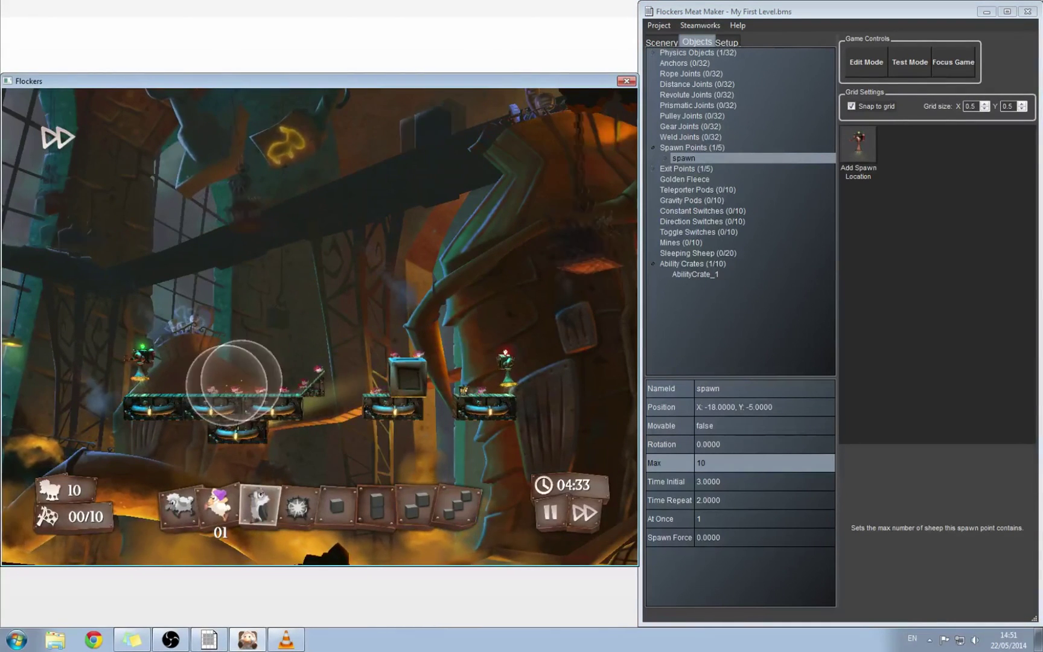
{"action": "scroll", "coordinate": [225, 382], "scroll_direction": "up", "scroll_amount": 1}
{"action": "left_click", "coordinate": [227, 382]}
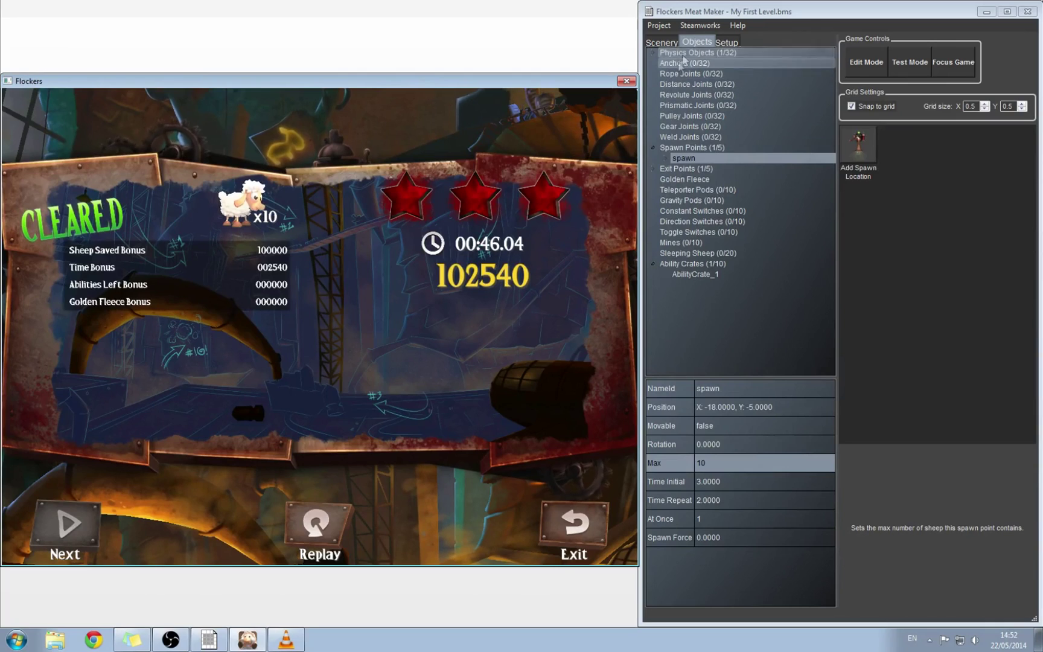
Open the Publish to Steam Workshop form, review its title, description, preview image, visibility and agreement options, and close it without publishing.
{"action": "left_click", "coordinate": [700, 26]}
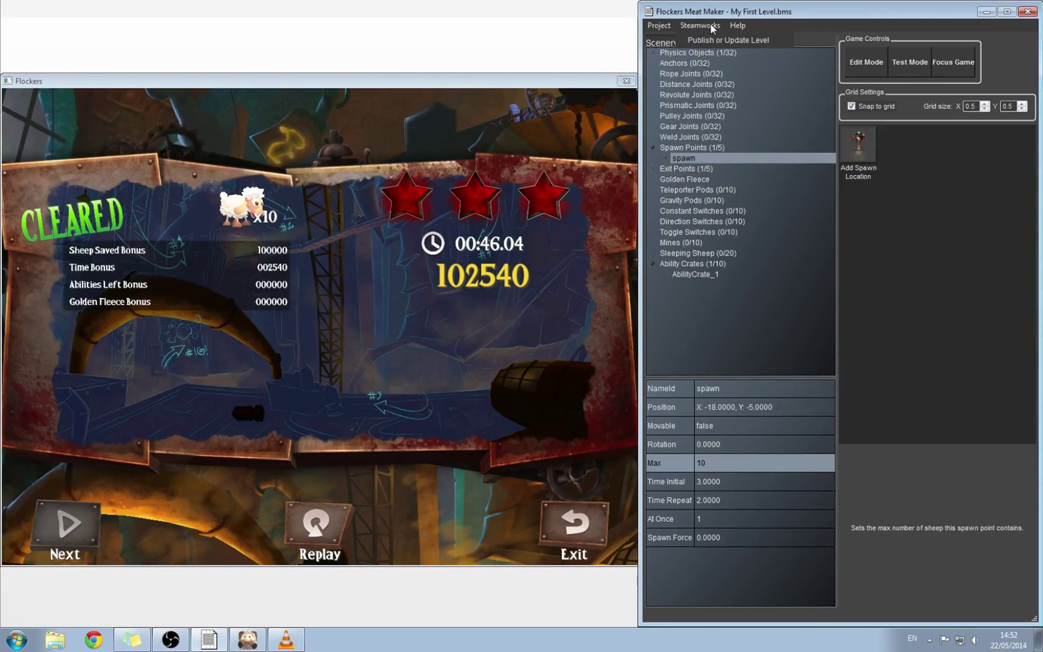
{"action": "left_click", "coordinate": [736, 41]}
{"action": "left_click_drag", "start_coordinate": [842, 194], "coordinate": [541, 196]}
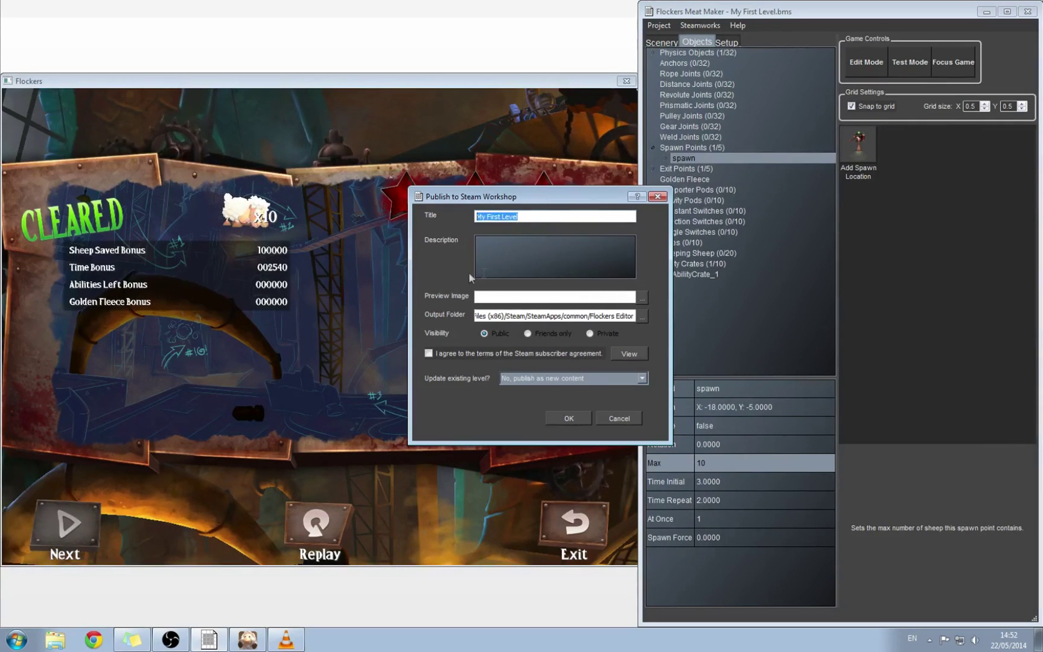
{"action": "left_click", "coordinate": [483, 242]}
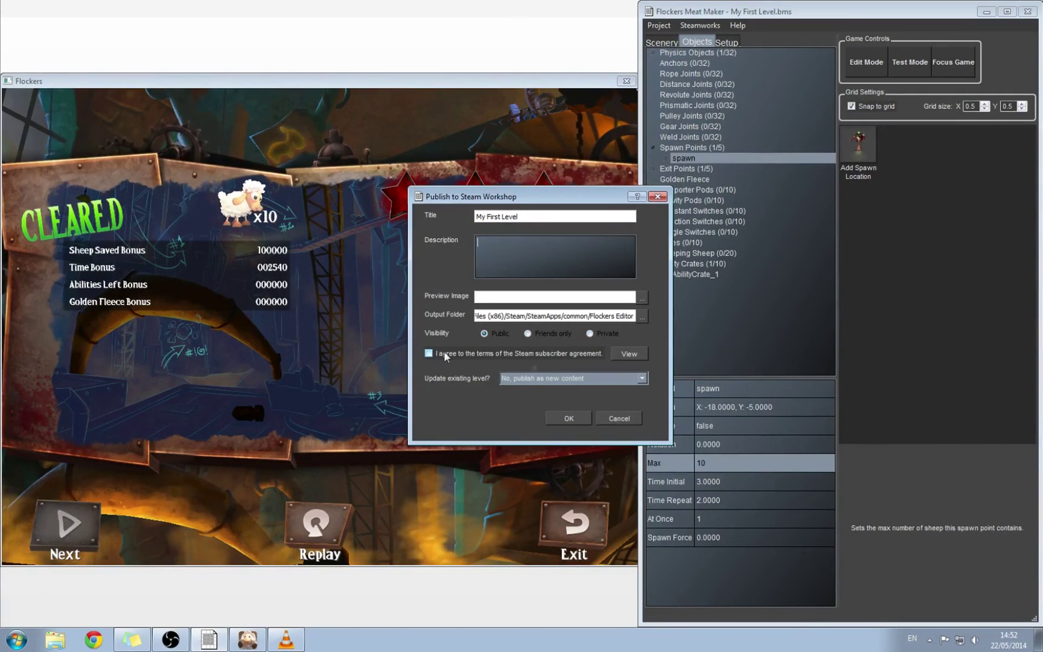
{"action": "left_click", "coordinate": [618, 418]}
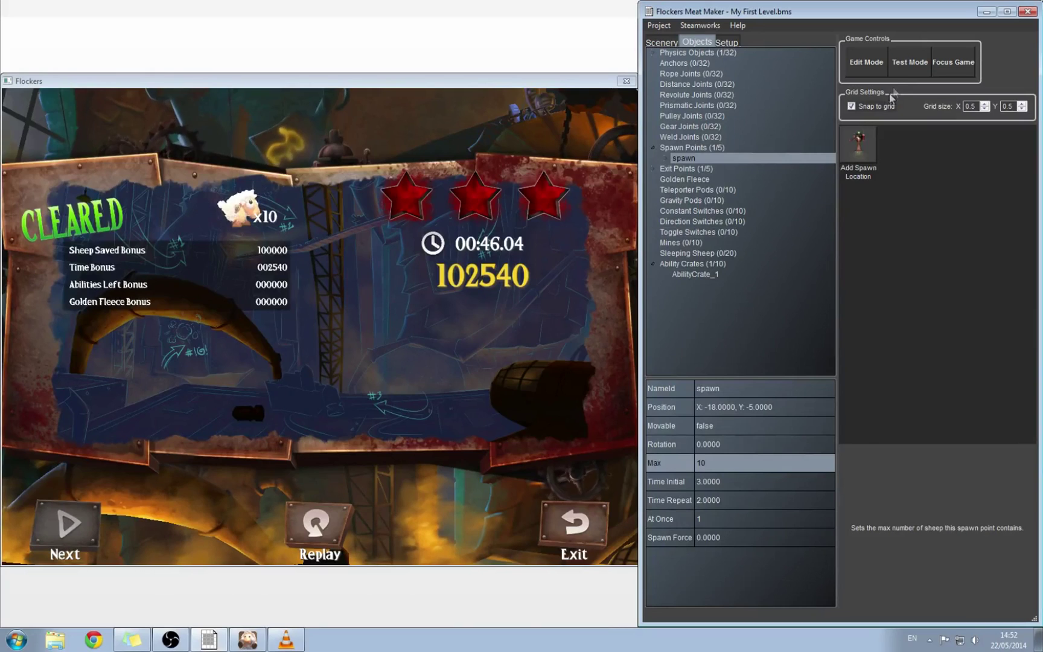